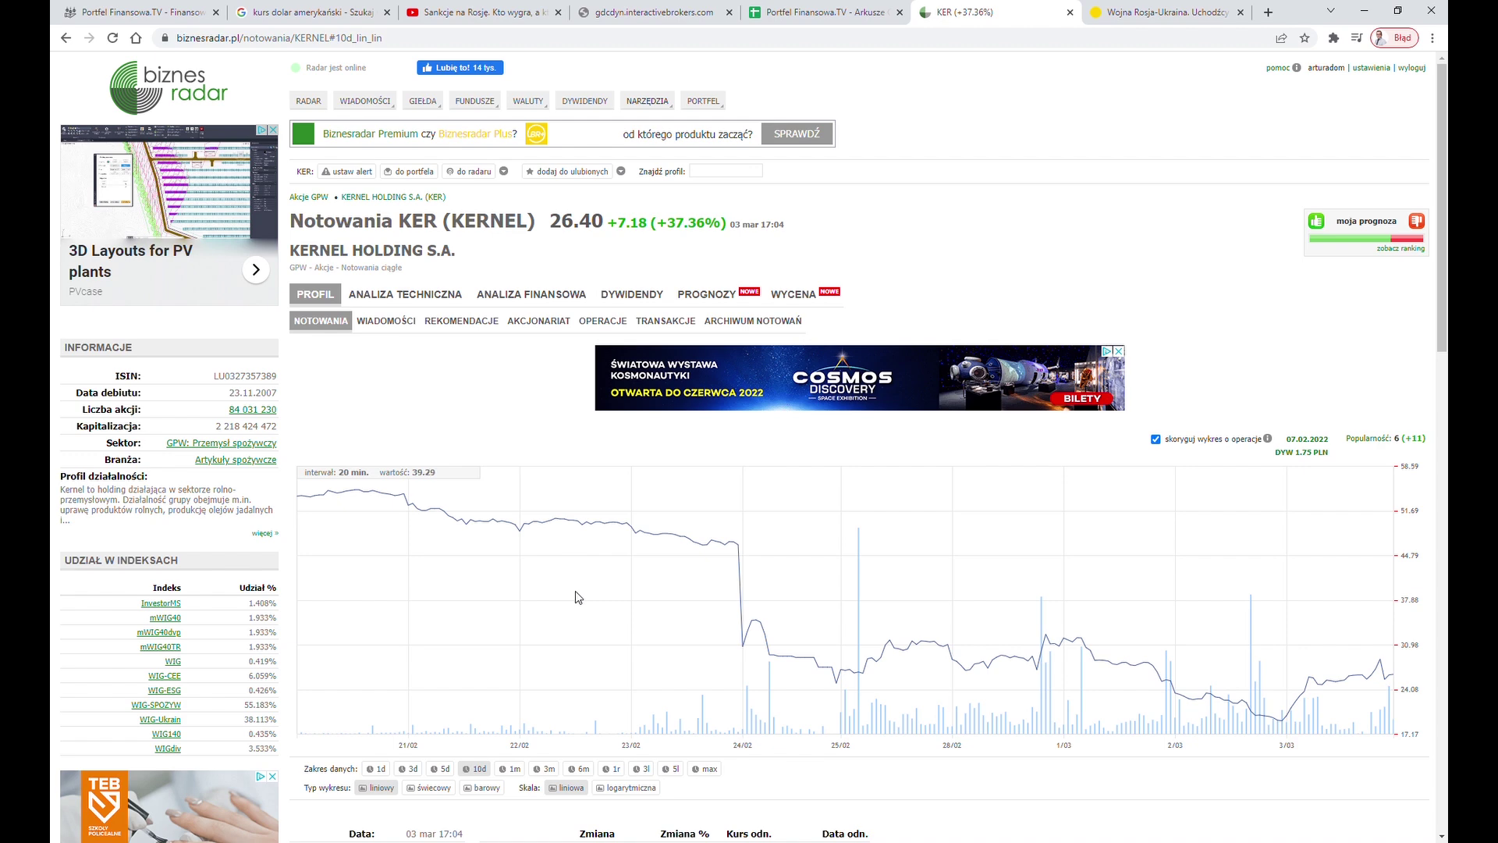
- Switch to the Portfel Finansowa.TV spreadsheet and view the Transakcje sheet, followed by the Kalendarz dividend sheet
{"action": "left_click", "coordinate": [791, 8]}
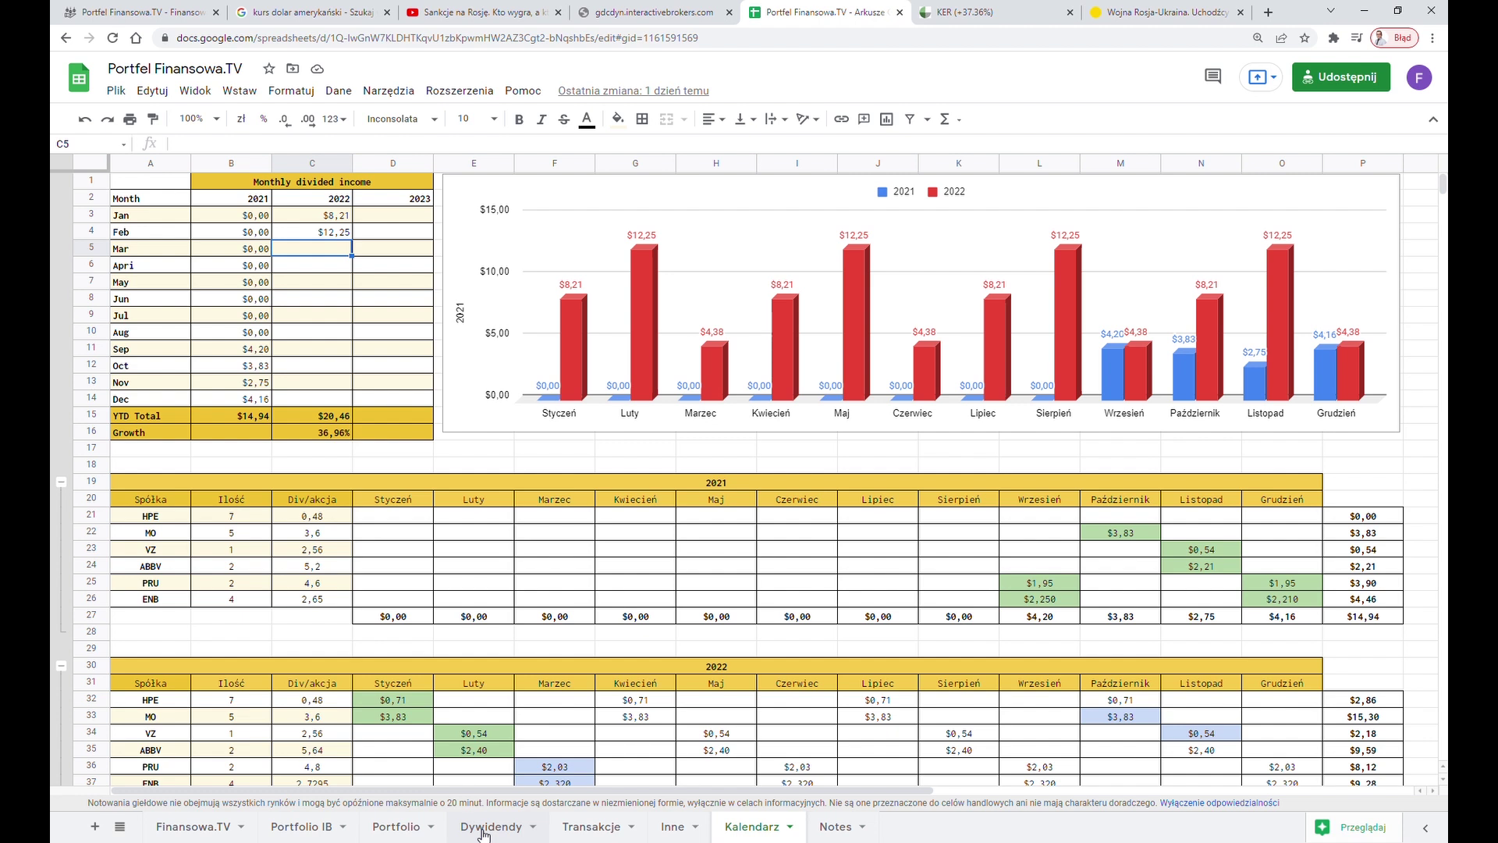
{"action": "left_click", "coordinate": [577, 828]}
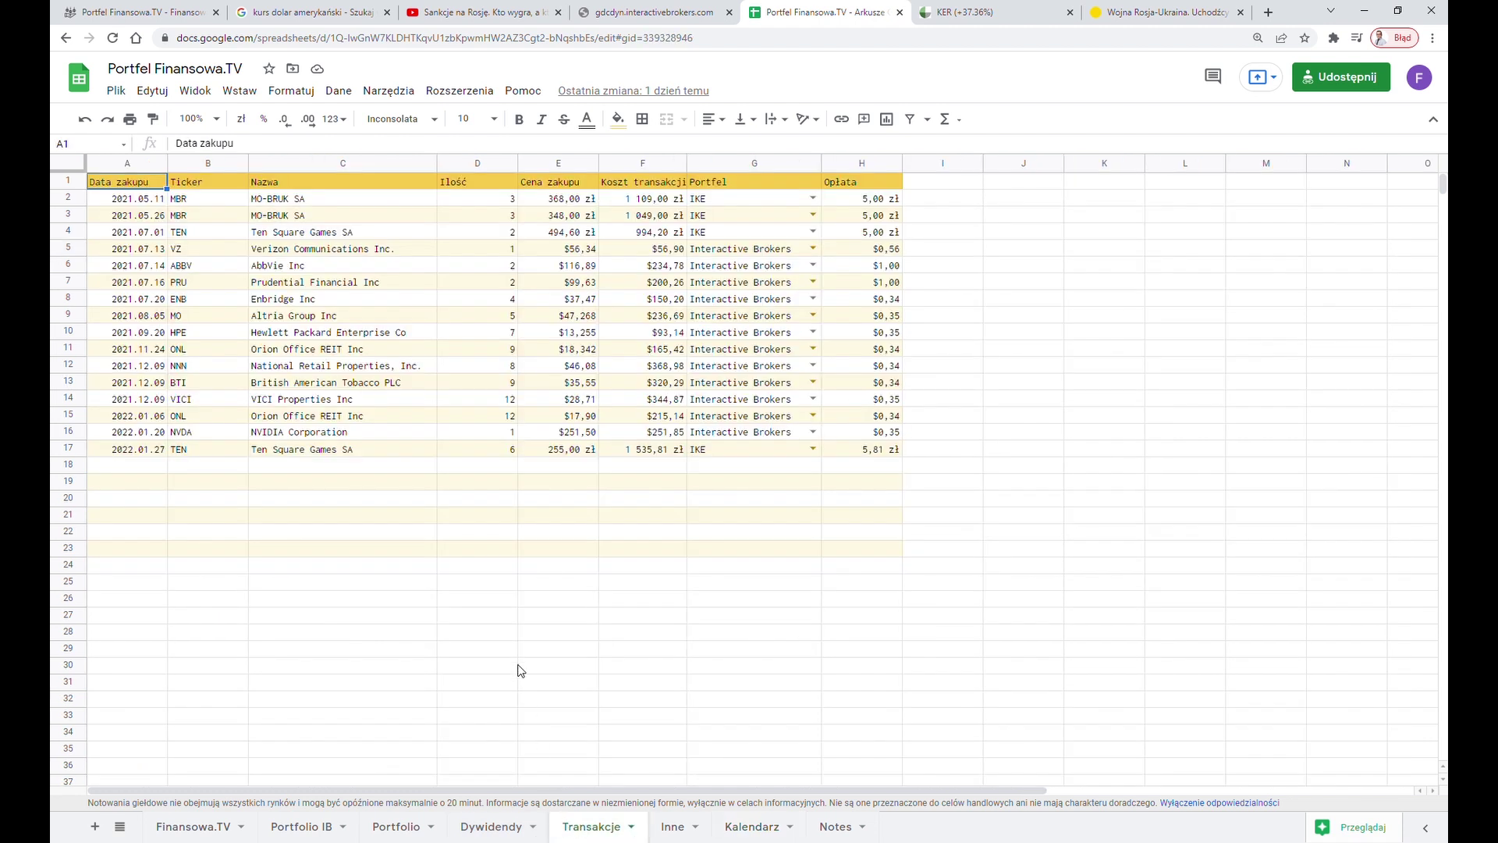
{"action": "left_click", "coordinate": [743, 831]}
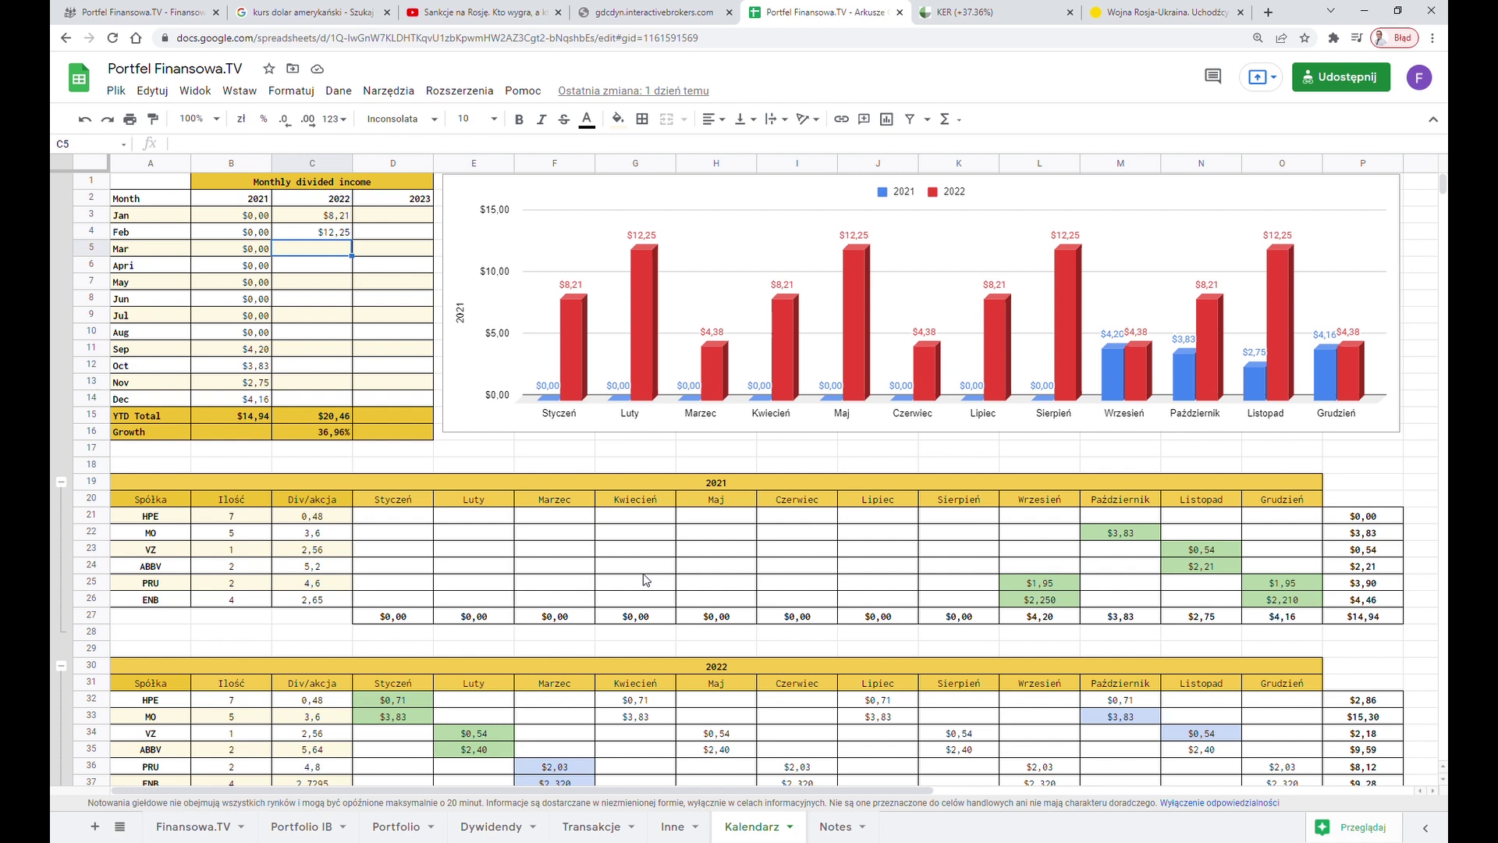
- Switch to the Google results for "kurs dolar amerykański", refresh the exchange rate and inspect the one-month USD/PLN chart
{"action": "left_click", "coordinate": [303, 11]}
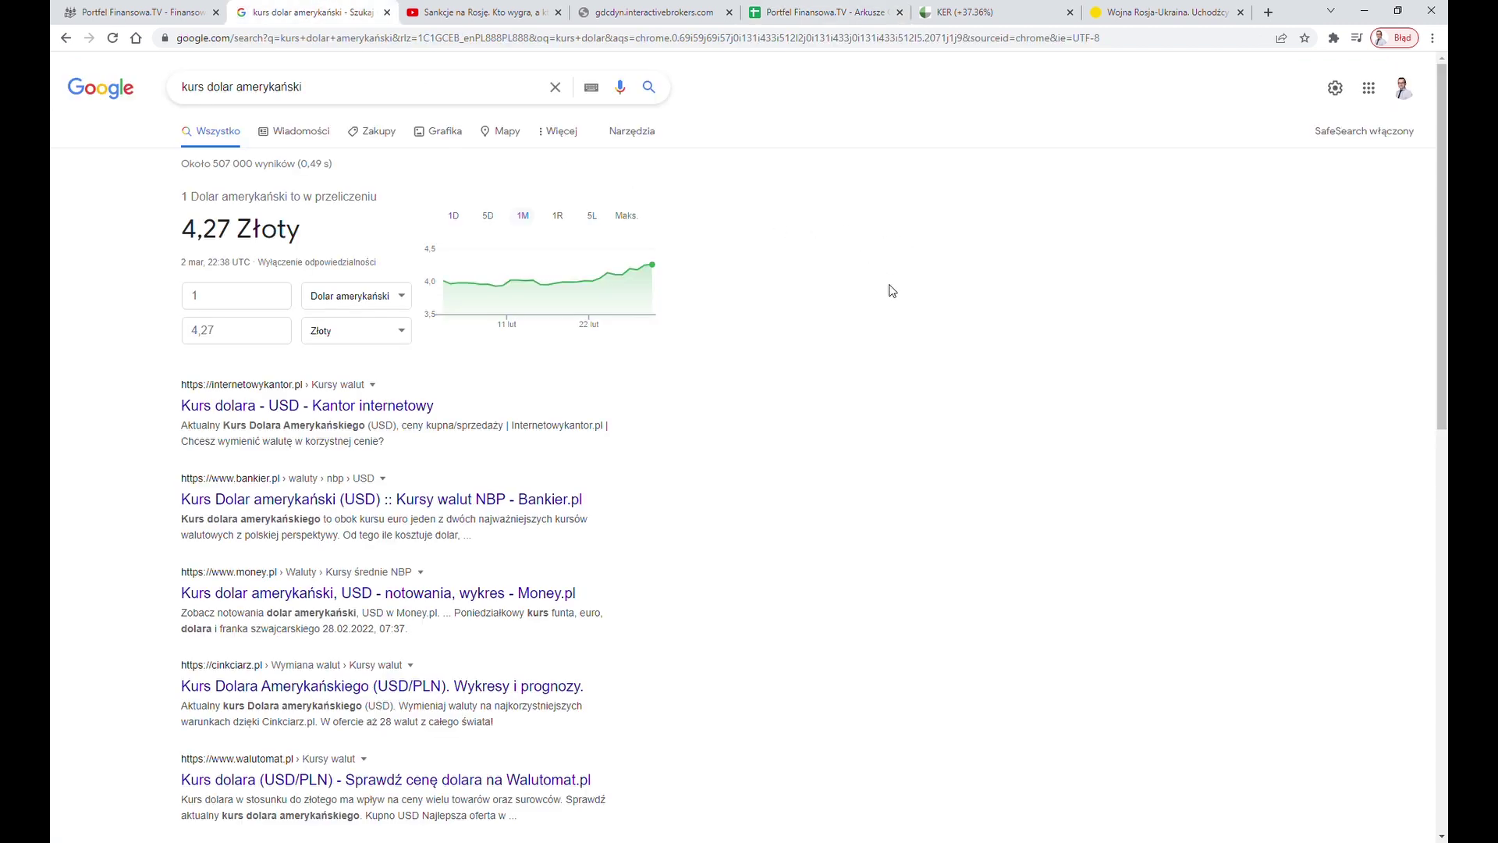
{"action": "key", "text": "F5"}
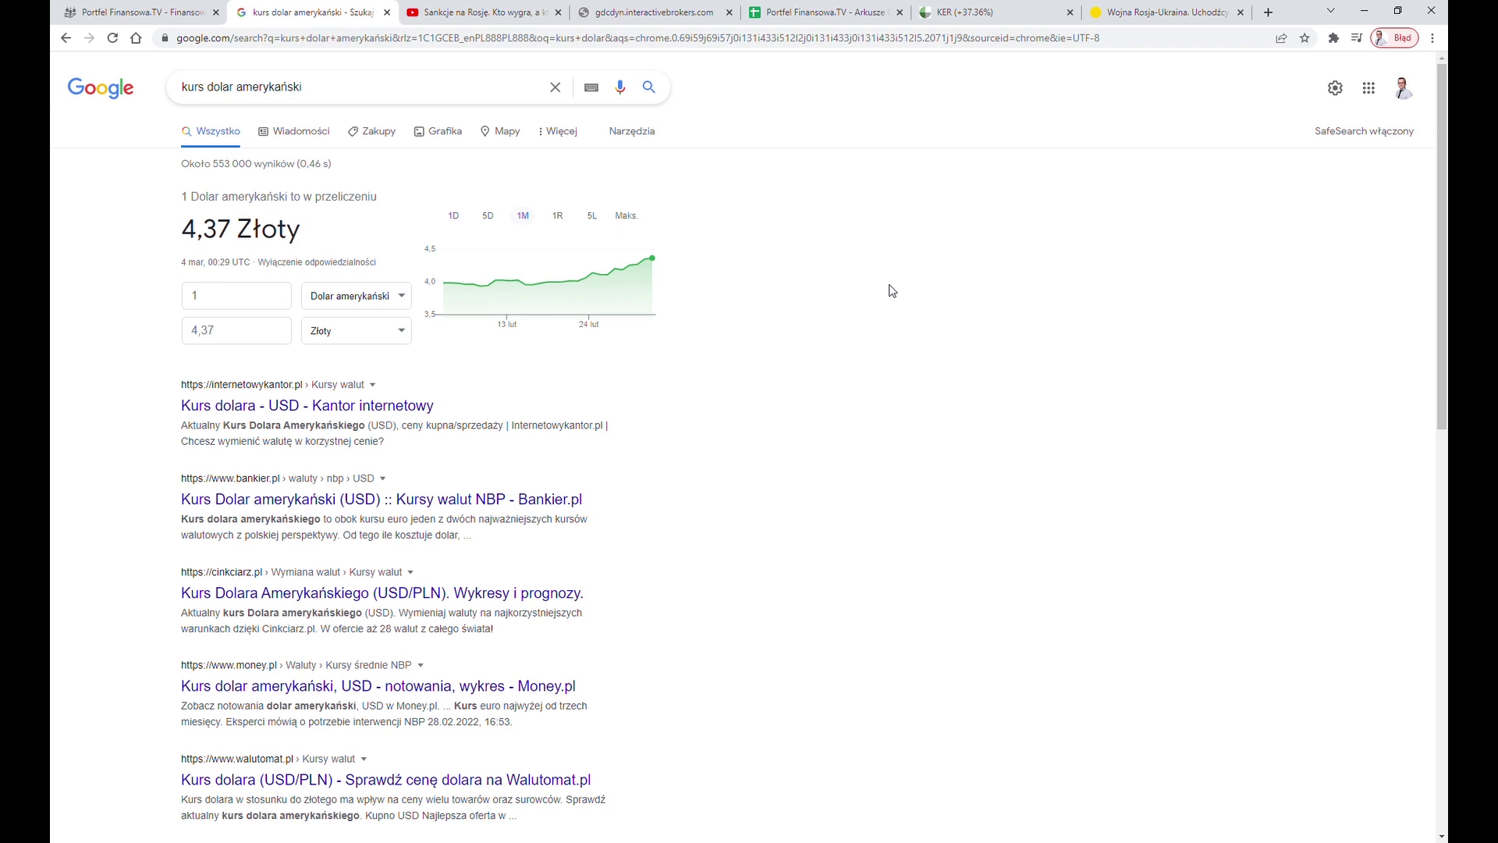
{"action": "mouse_move", "coordinate": [487, 292]}
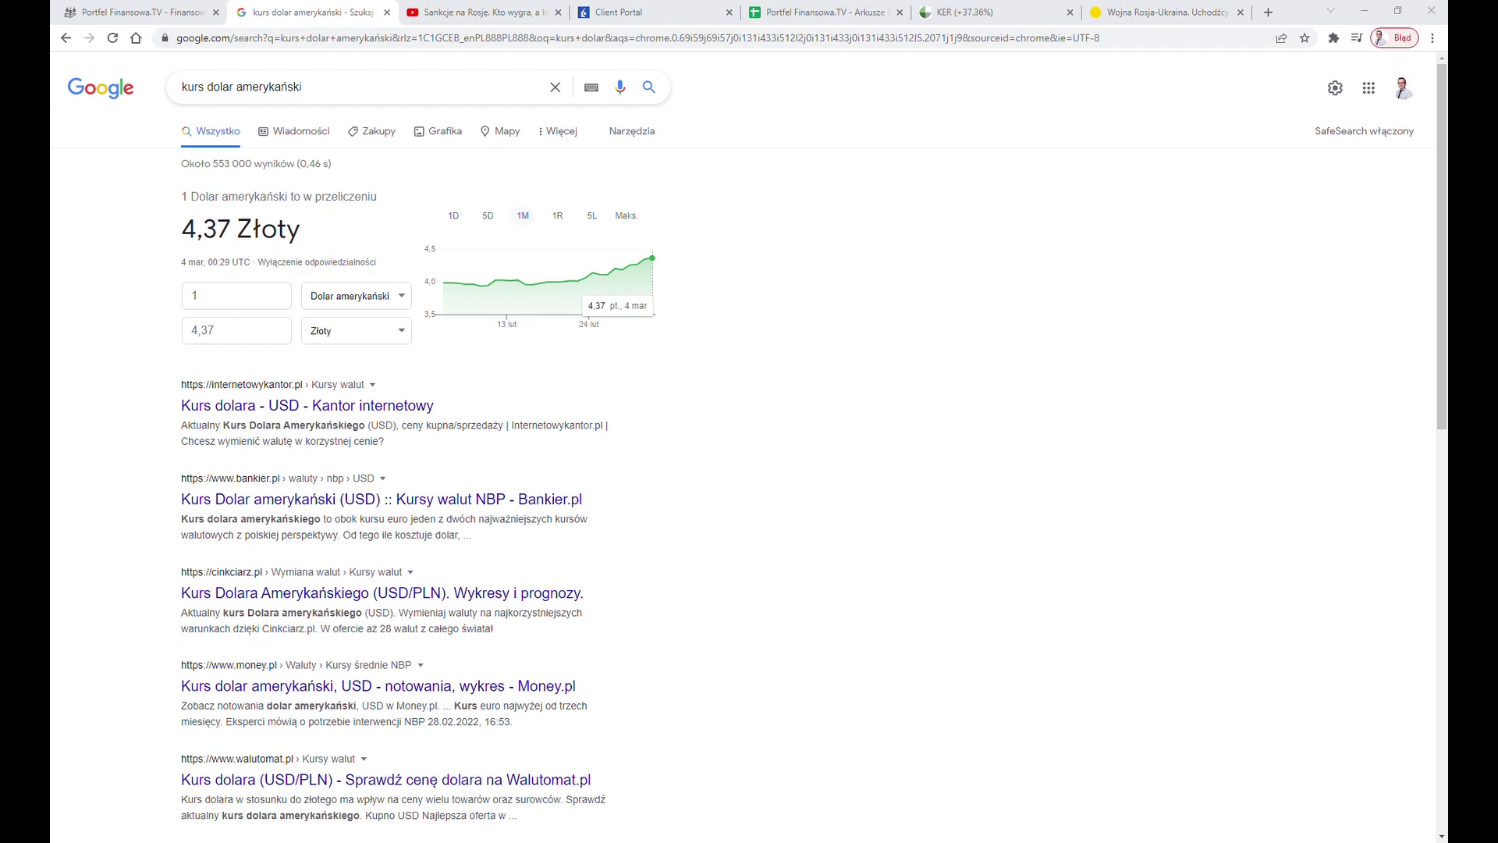
- Switch to the YouTube video page and highlight the title "Sankcje na Rosję. Kto wygra, a kto przegra?"
{"action": "left_click", "coordinate": [472, 12]}
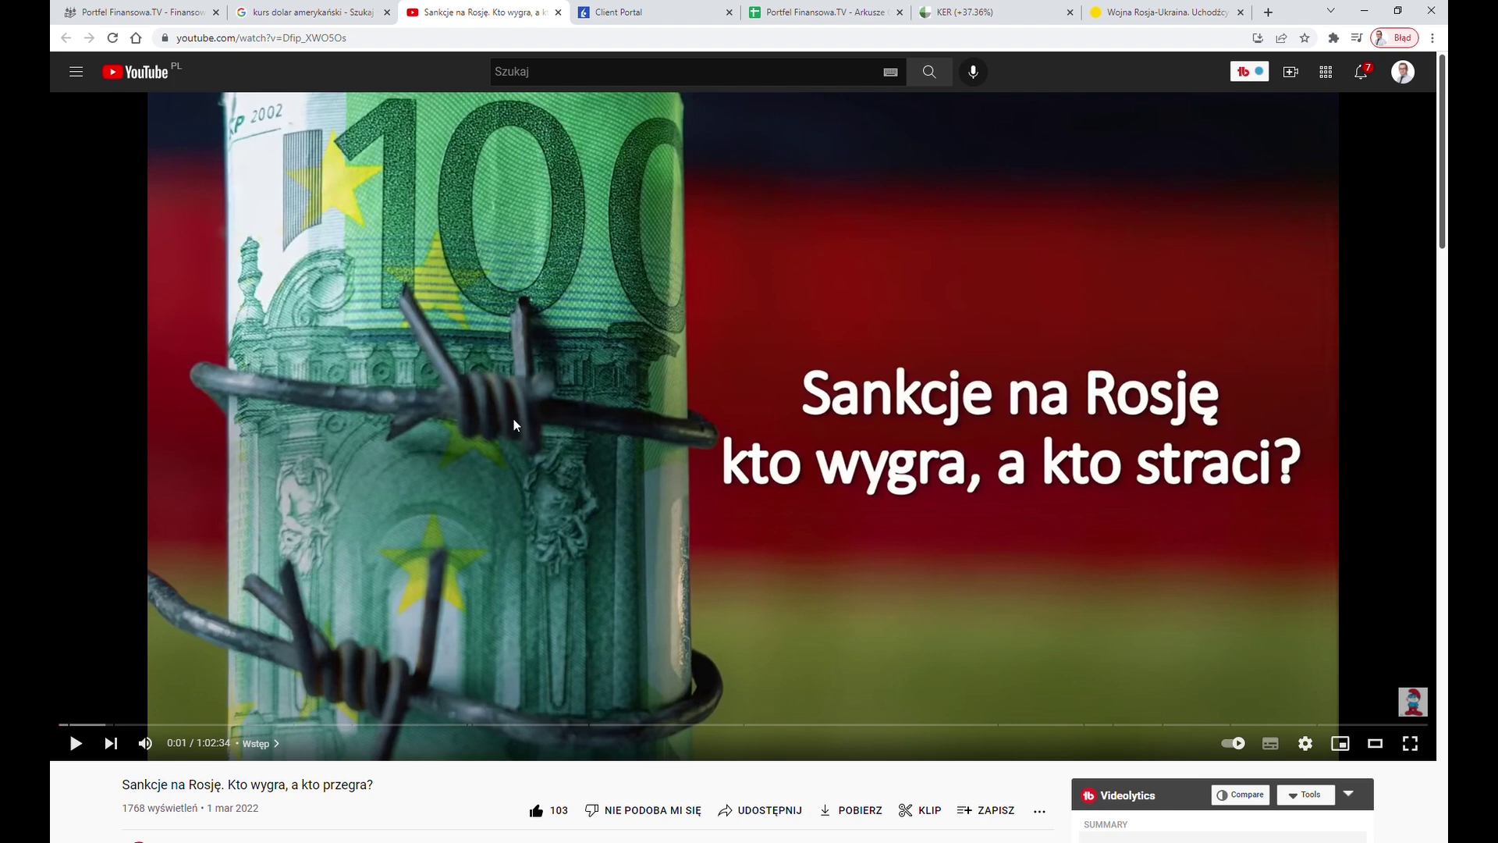
{"action": "left_click_drag", "start_coordinate": [374, 786], "coordinate": [92, 788]}
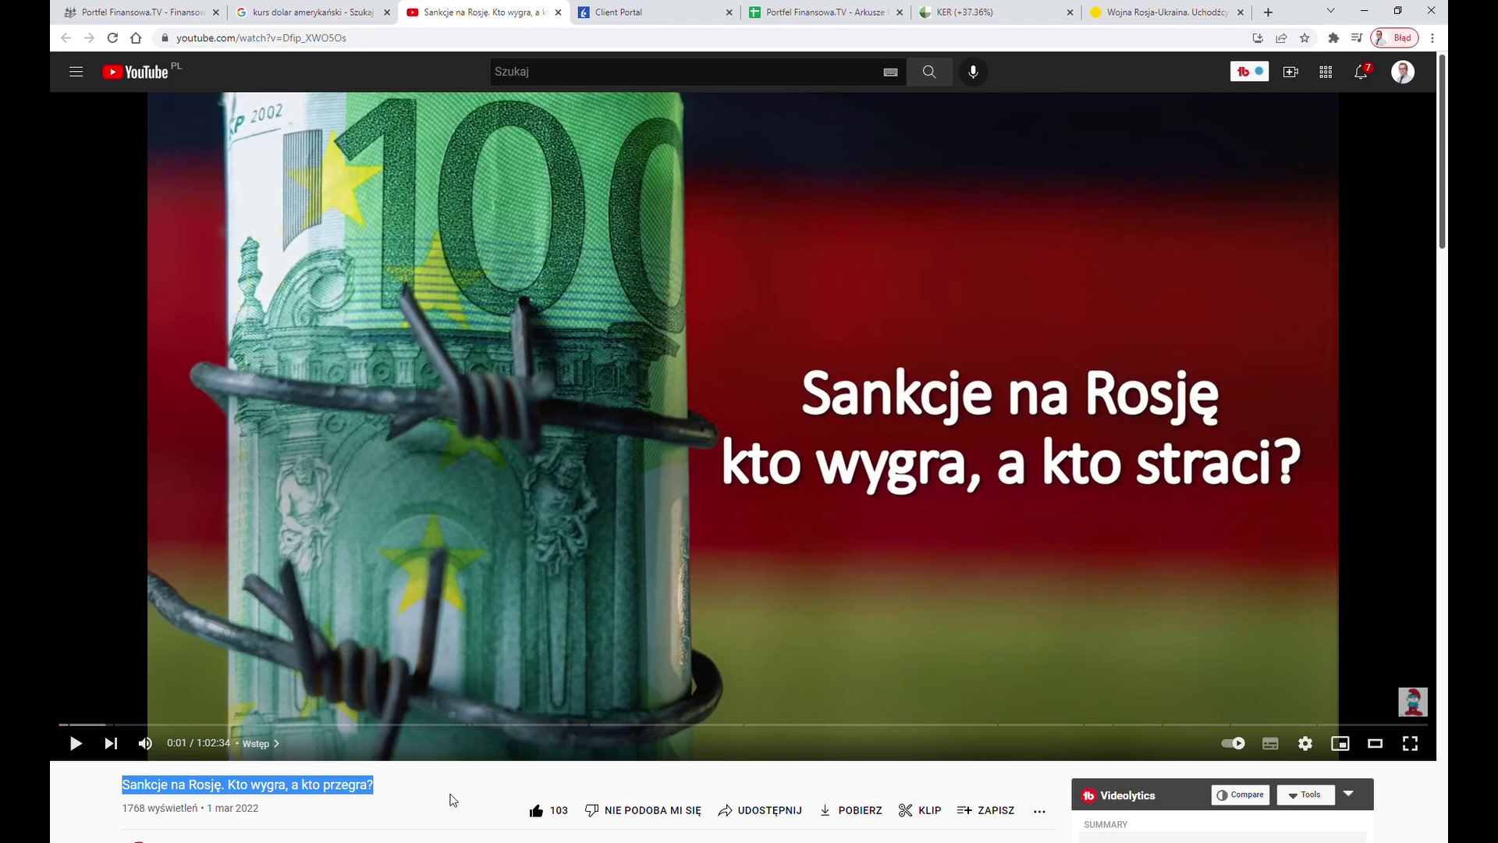
- Switch to the Interactive Brokers portal, compare the portfolio's performance with the S&P 500 on the chart, and open the Statements page
{"action": "left_click", "coordinate": [620, 12]}
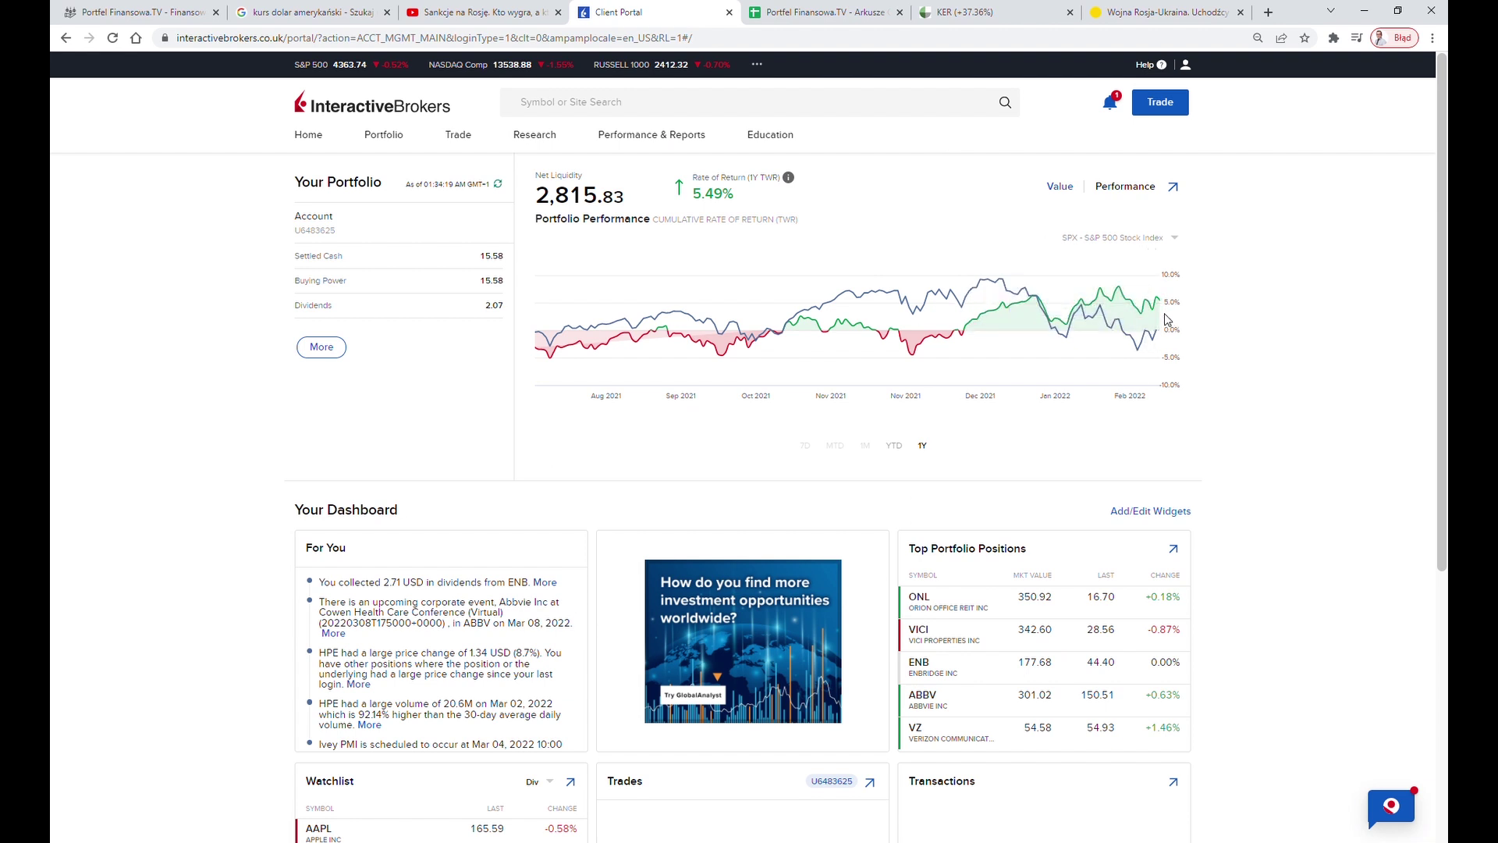
{"action": "mouse_move", "coordinate": [1155, 325]}
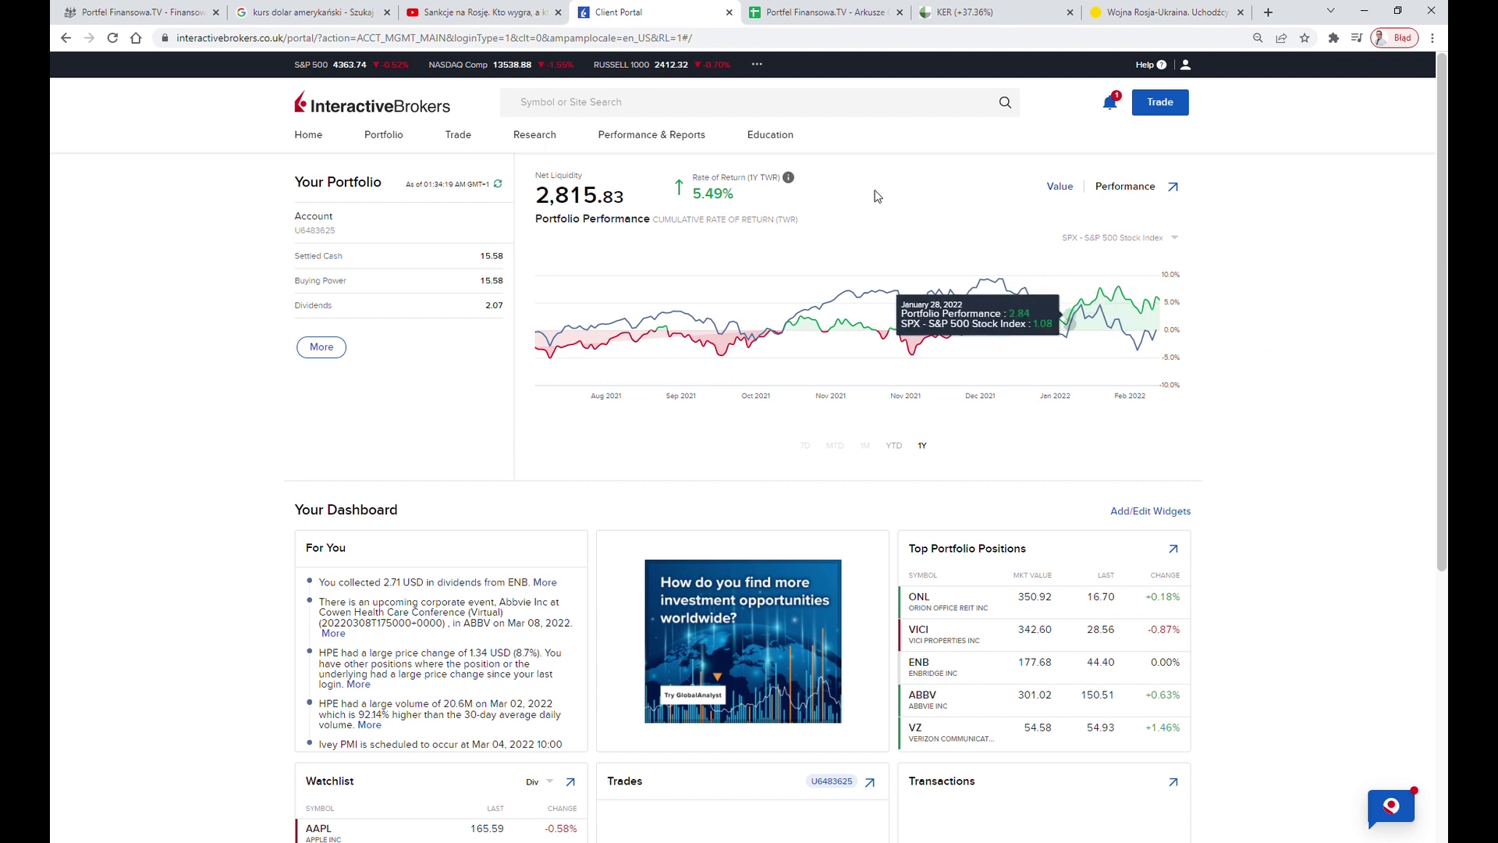
{"action": "mouse_move", "coordinate": [707, 139]}
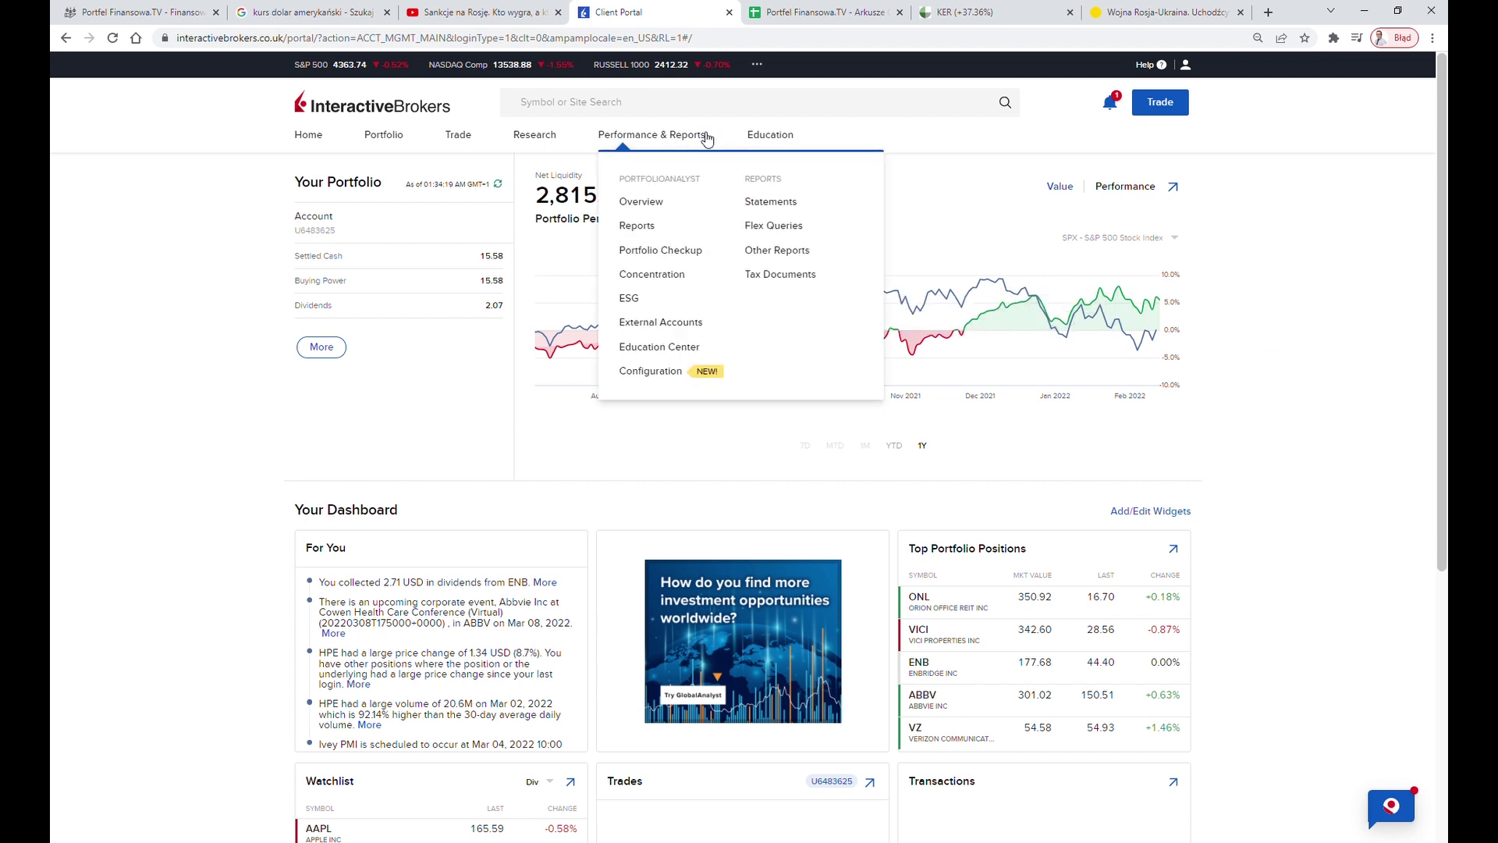
{"action": "left_click", "coordinate": [751, 201]}
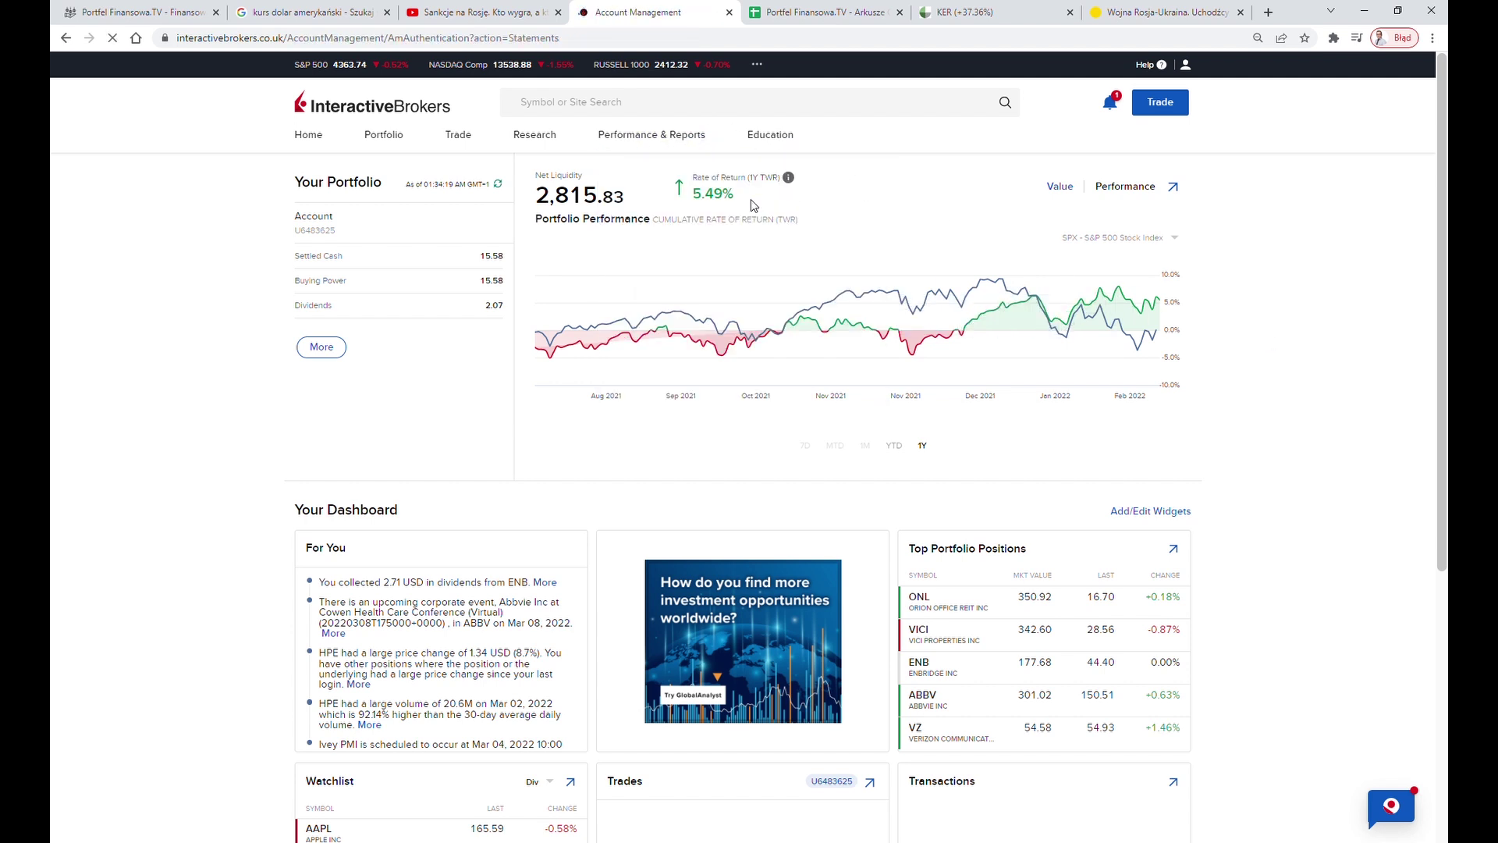
- Return to the spreadsheet's Kalendarz sheet and examine the February (Luty) 2022 dividends company by company, from VZ down to BTI
{"action": "left_click", "coordinate": [810, 11]}
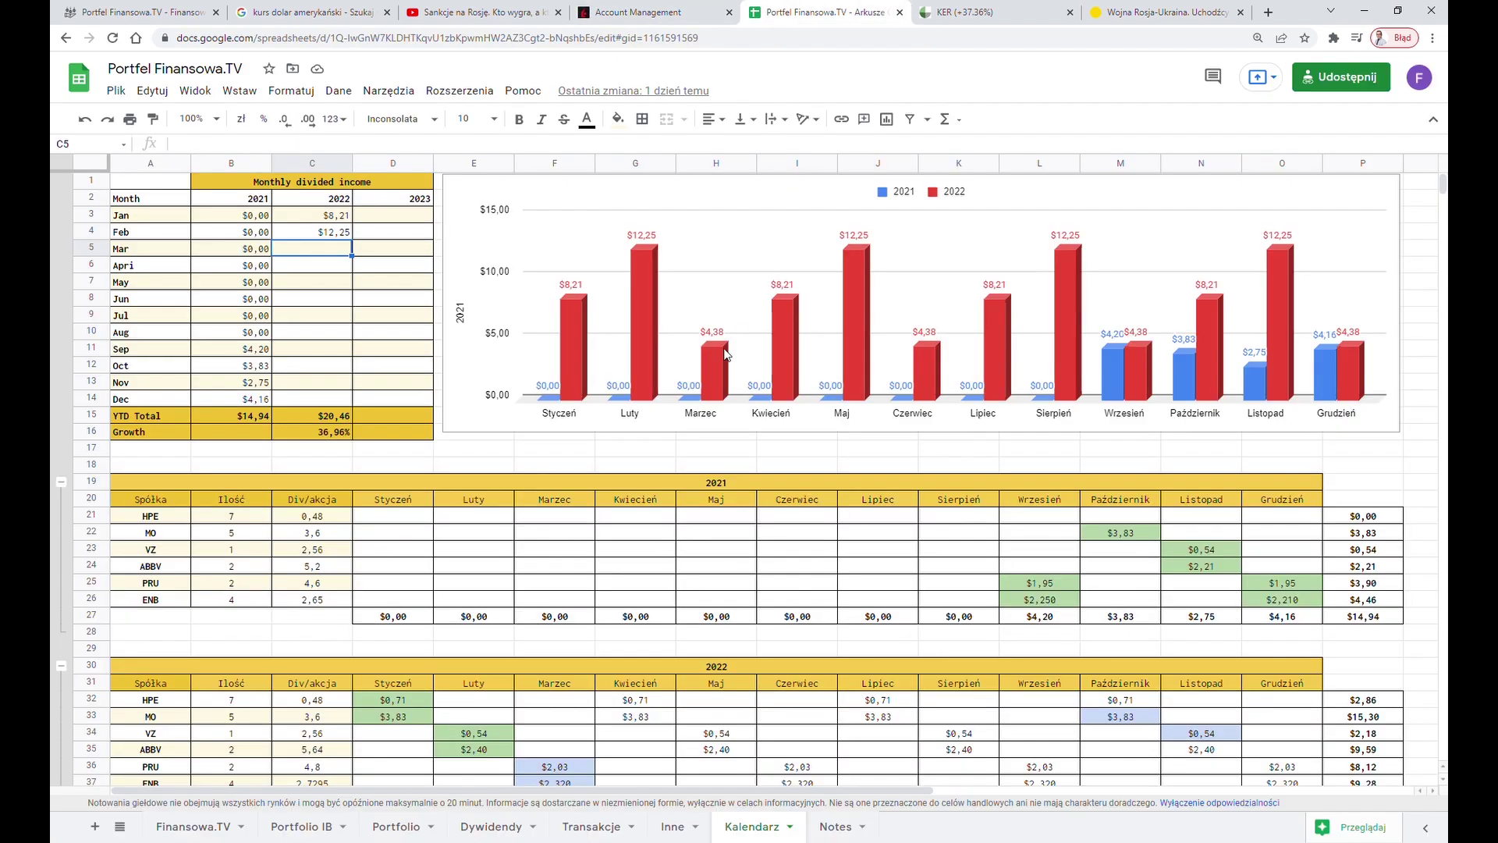
{"action": "scroll", "coordinate": [547, 541], "scroll_direction": "down", "scroll_amount": 5}
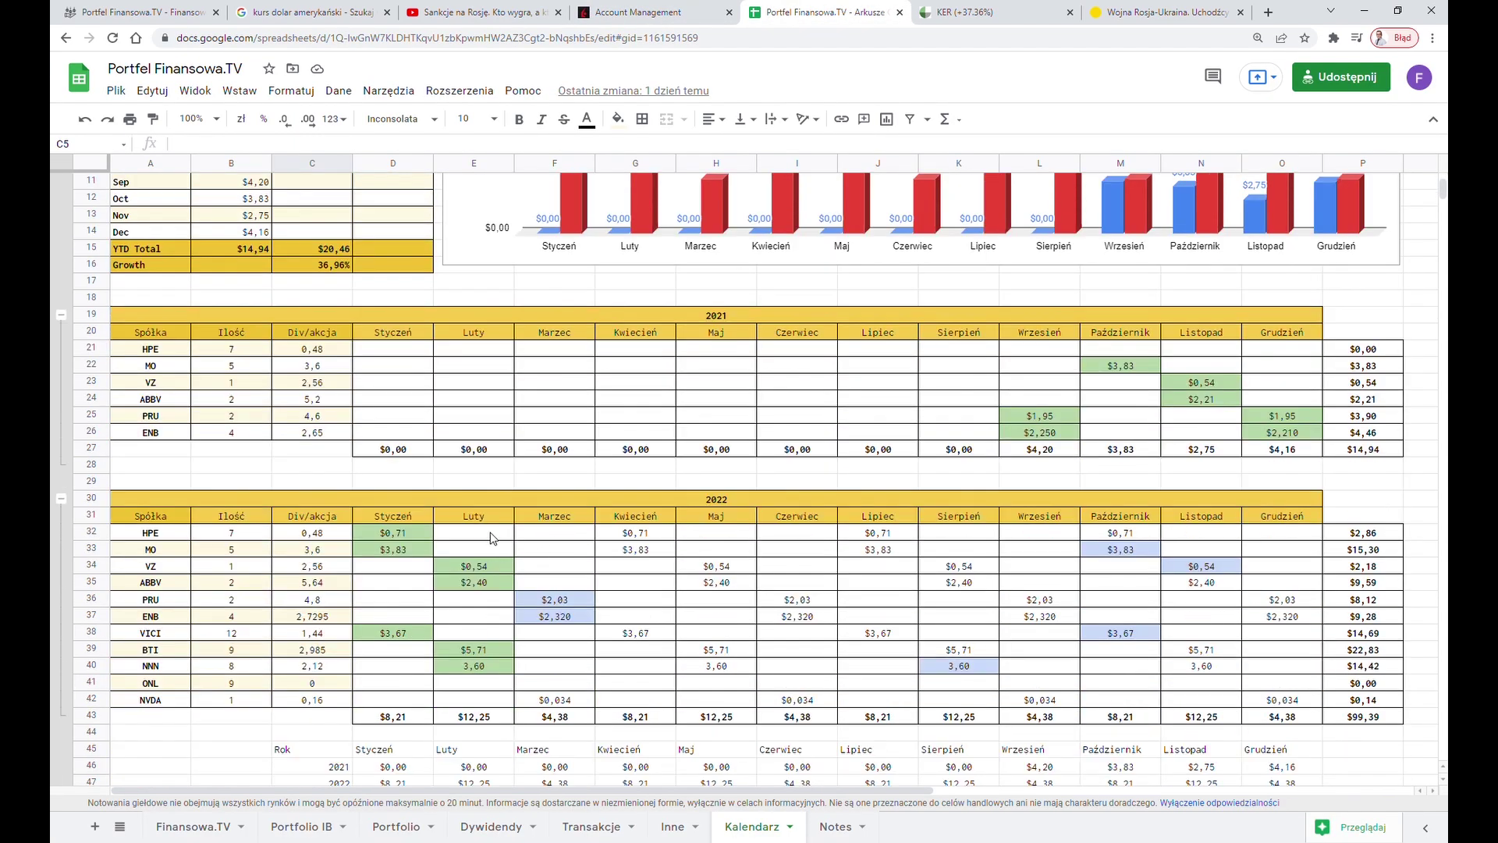
{"action": "left_click_drag", "start_coordinate": [494, 537], "coordinate": [480, 724]}
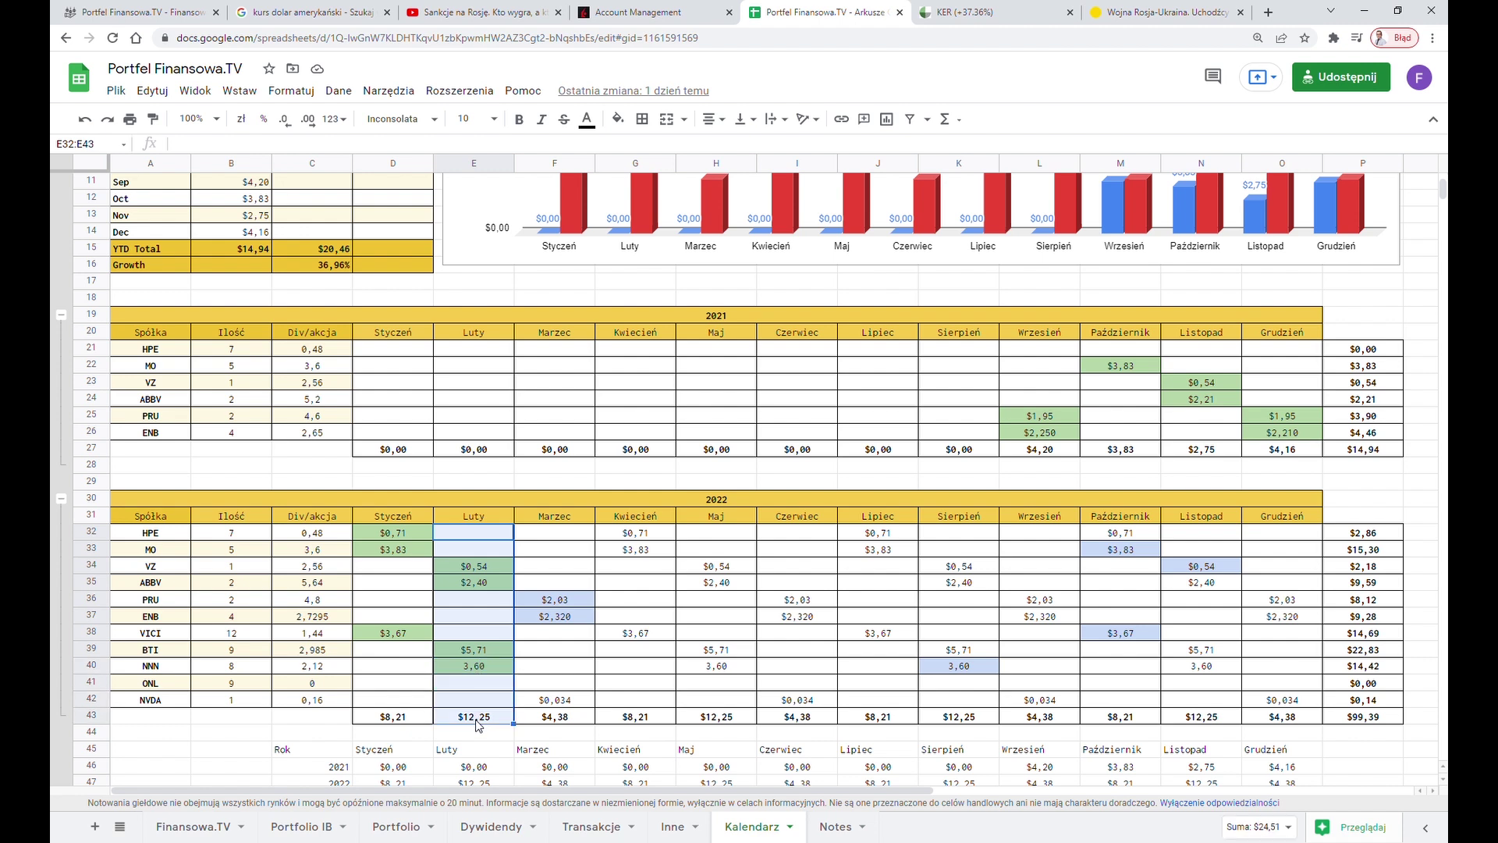
{"action": "left_click", "coordinate": [494, 574]}
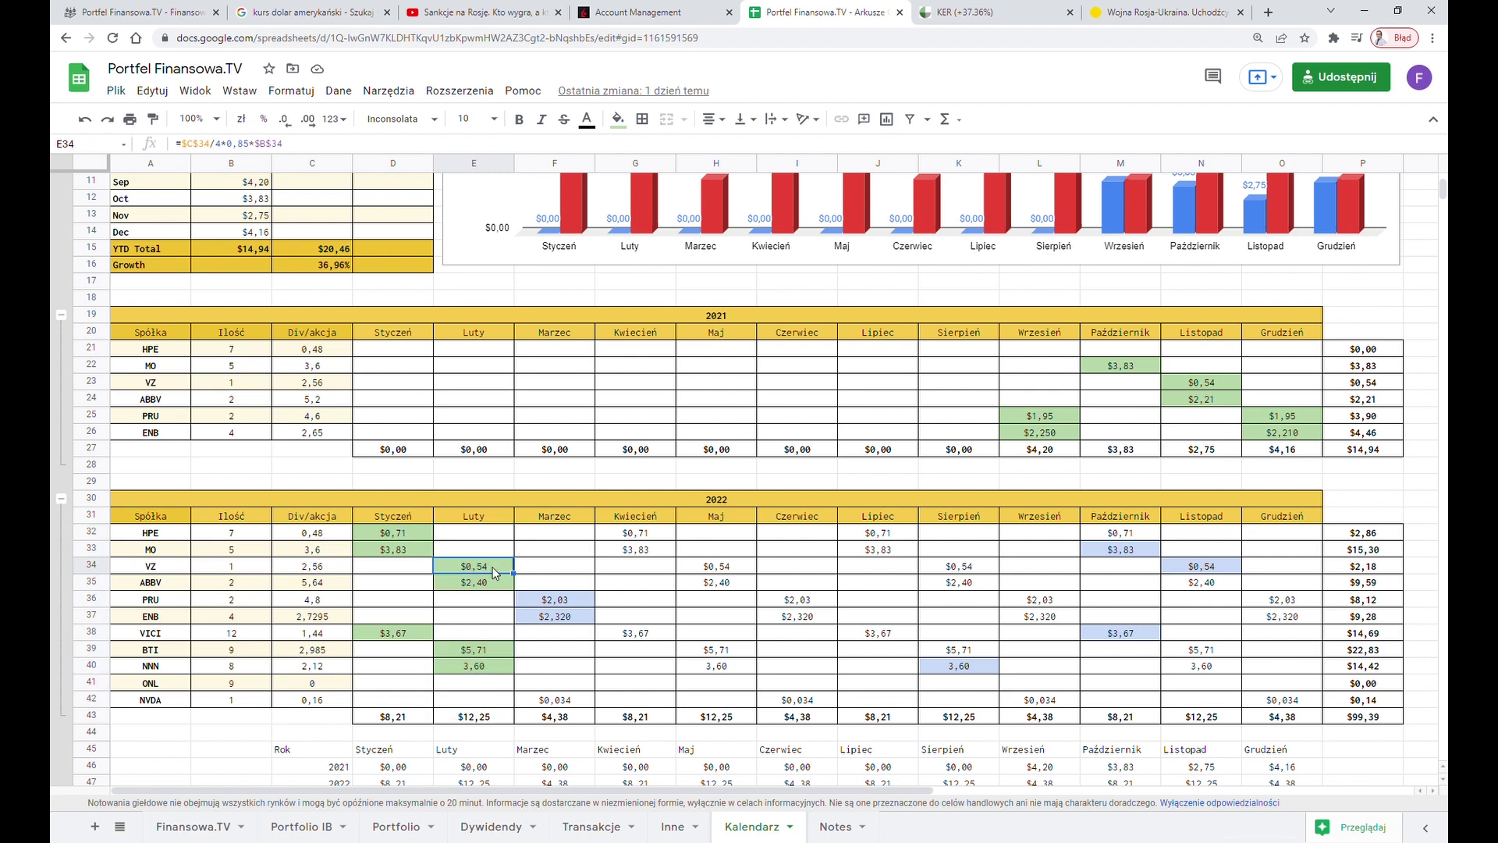
{"action": "key", "text": "Down"}
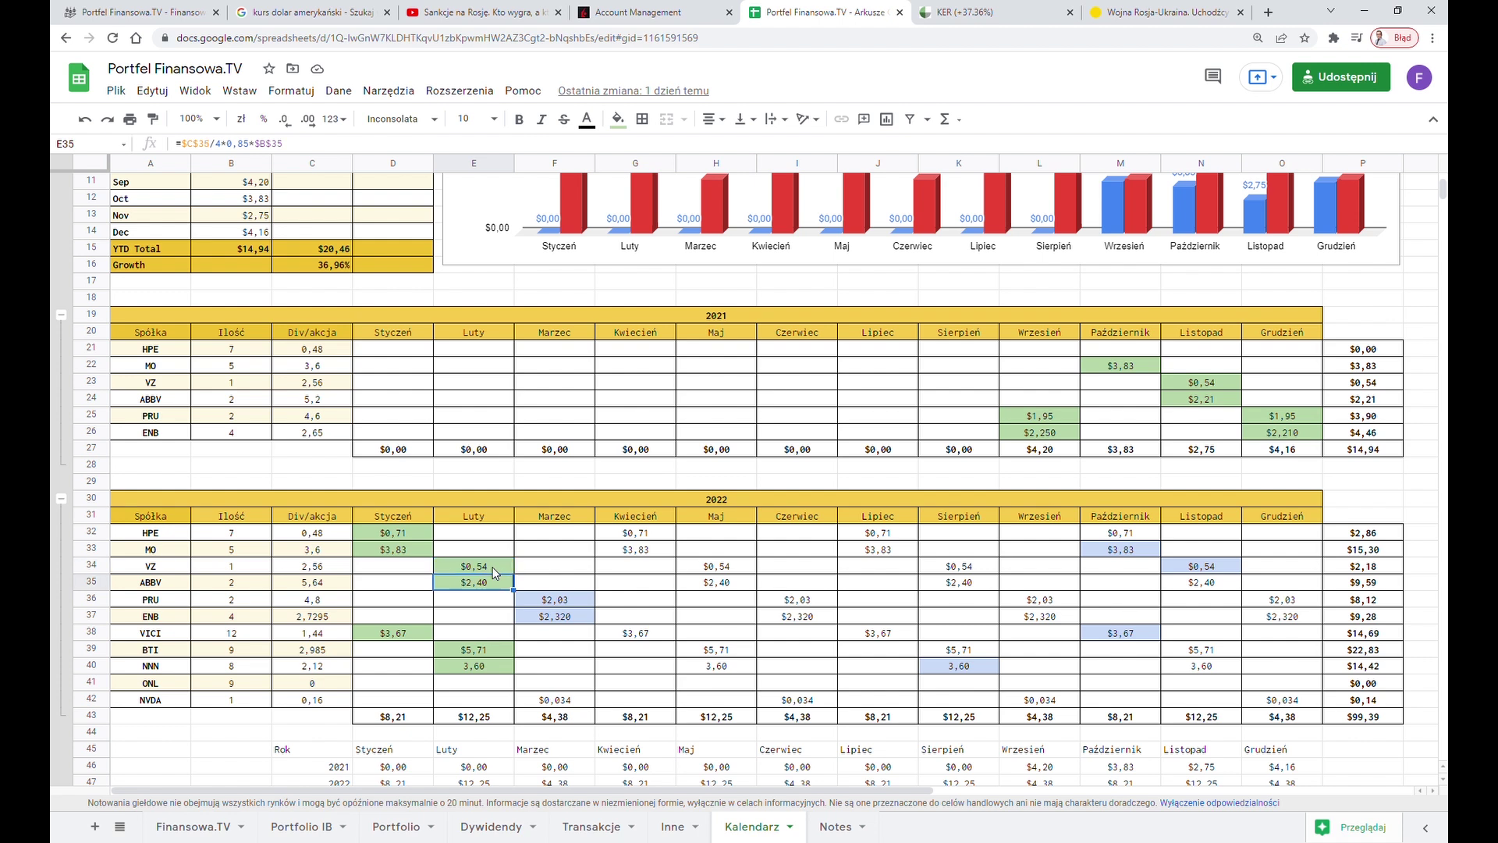
{"action": "key", "text": "Down"}
{"action": "key", "text": "Down"}
{"action": "key", "text": "Down"}
{"action": "key", "text": "Down"}
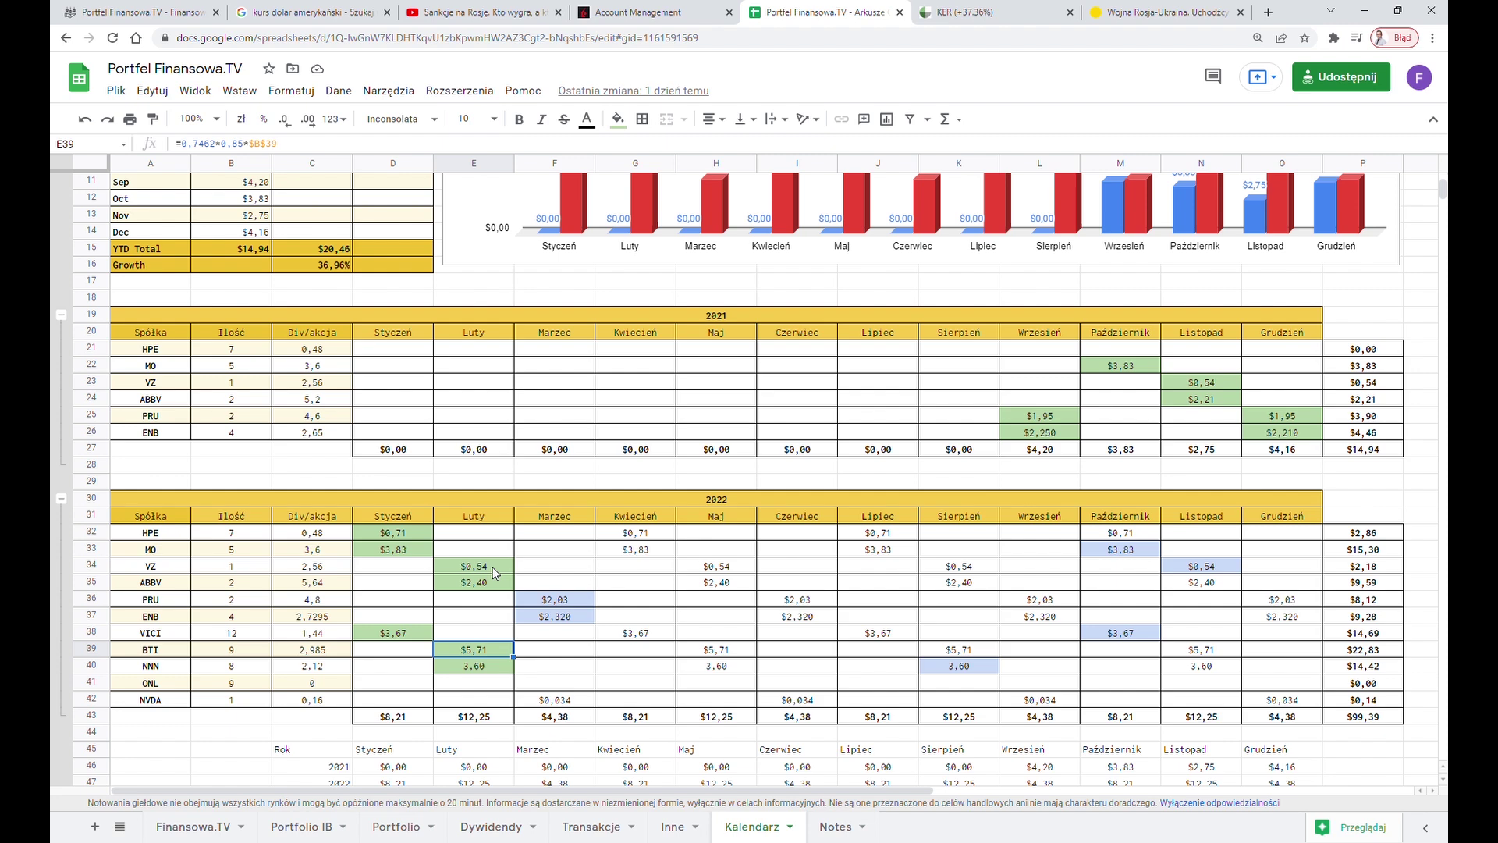
- Review the January and February 2022 income and Growth cells in the monthly income table, plus the 2022 calendar's annual dividend total
{"action": "scroll", "coordinate": [437, 539], "scroll_direction": "up", "scroll_amount": 5}
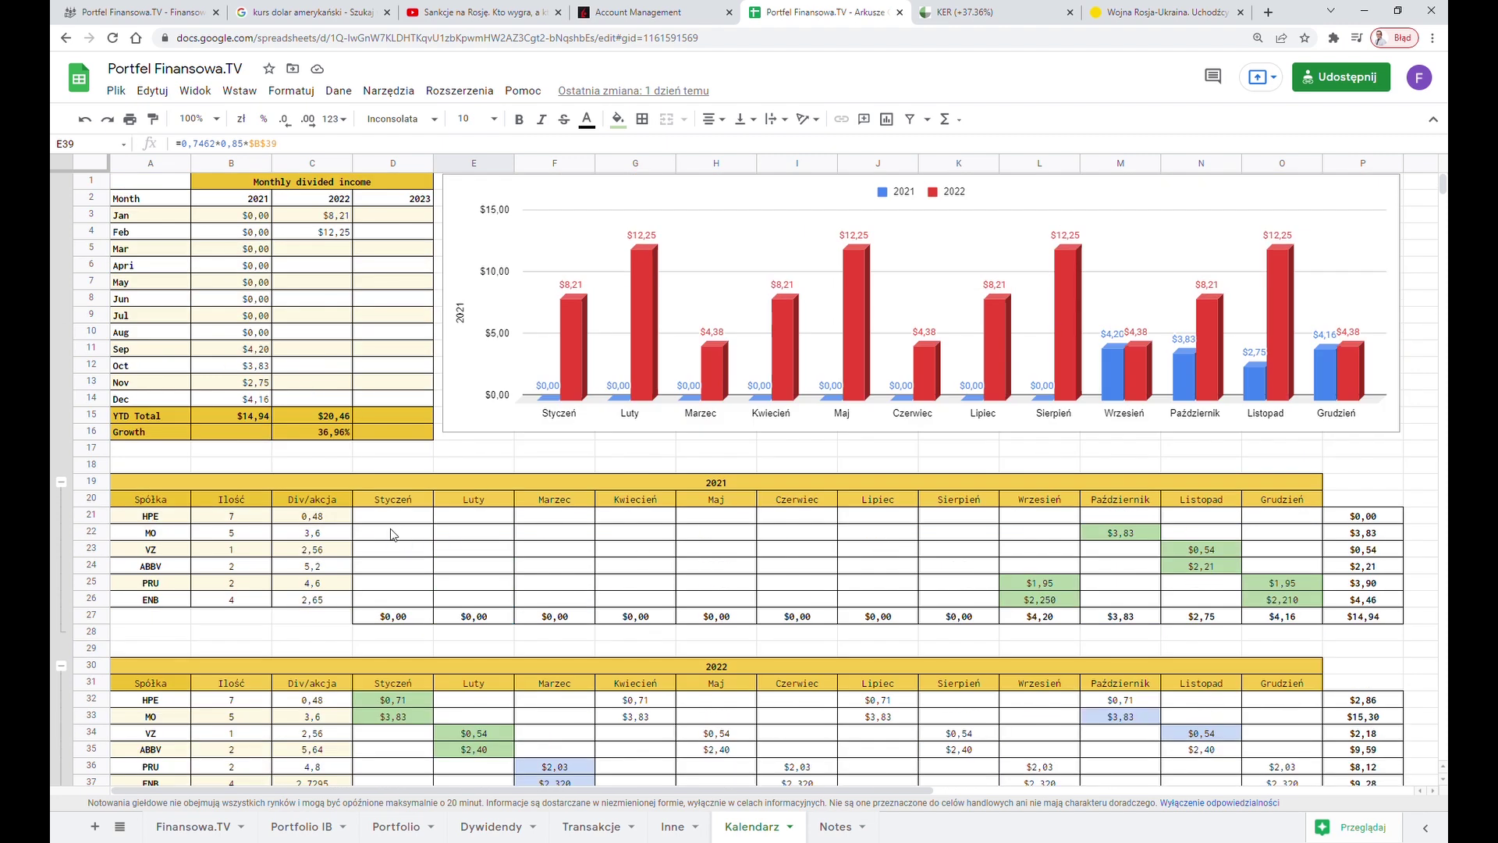
{"action": "left_click_drag", "start_coordinate": [117, 232], "coordinate": [310, 231]}
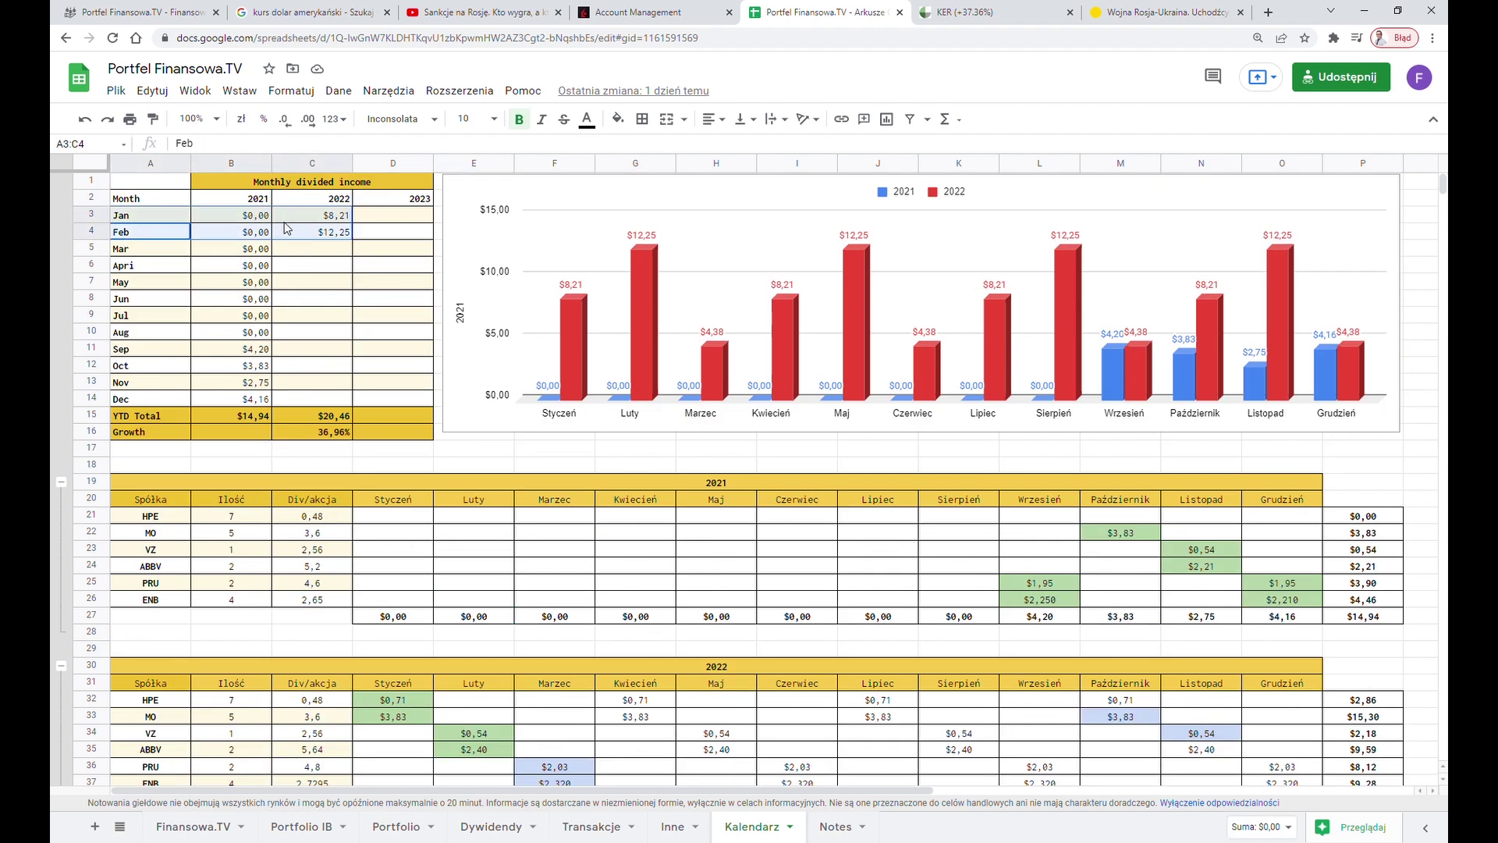
{"action": "left_click", "coordinate": [348, 233]}
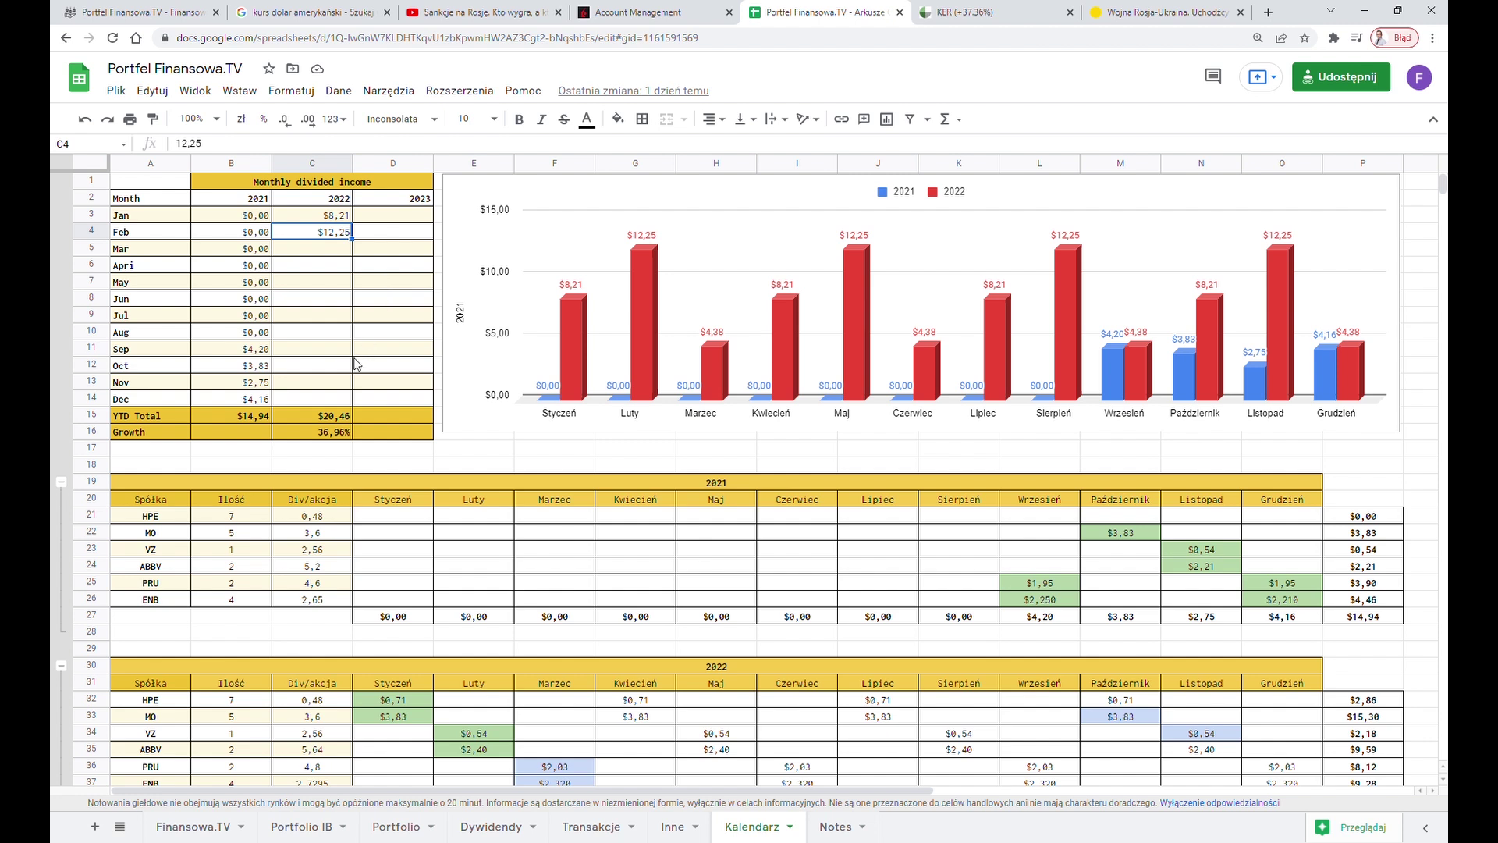
{"action": "left_click", "coordinate": [320, 434]}
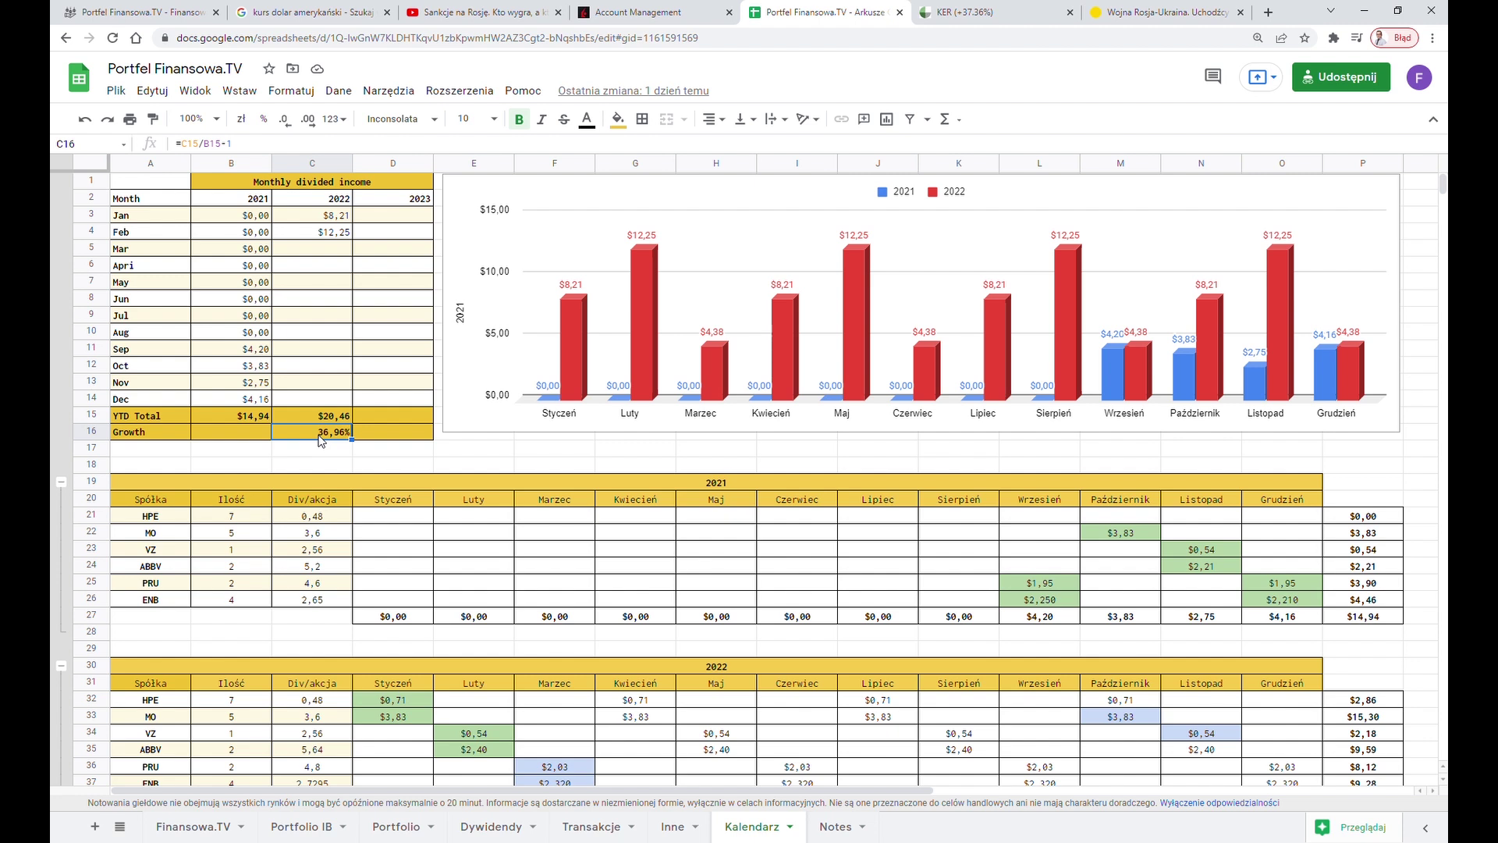
{"action": "left_click", "coordinate": [332, 233]}
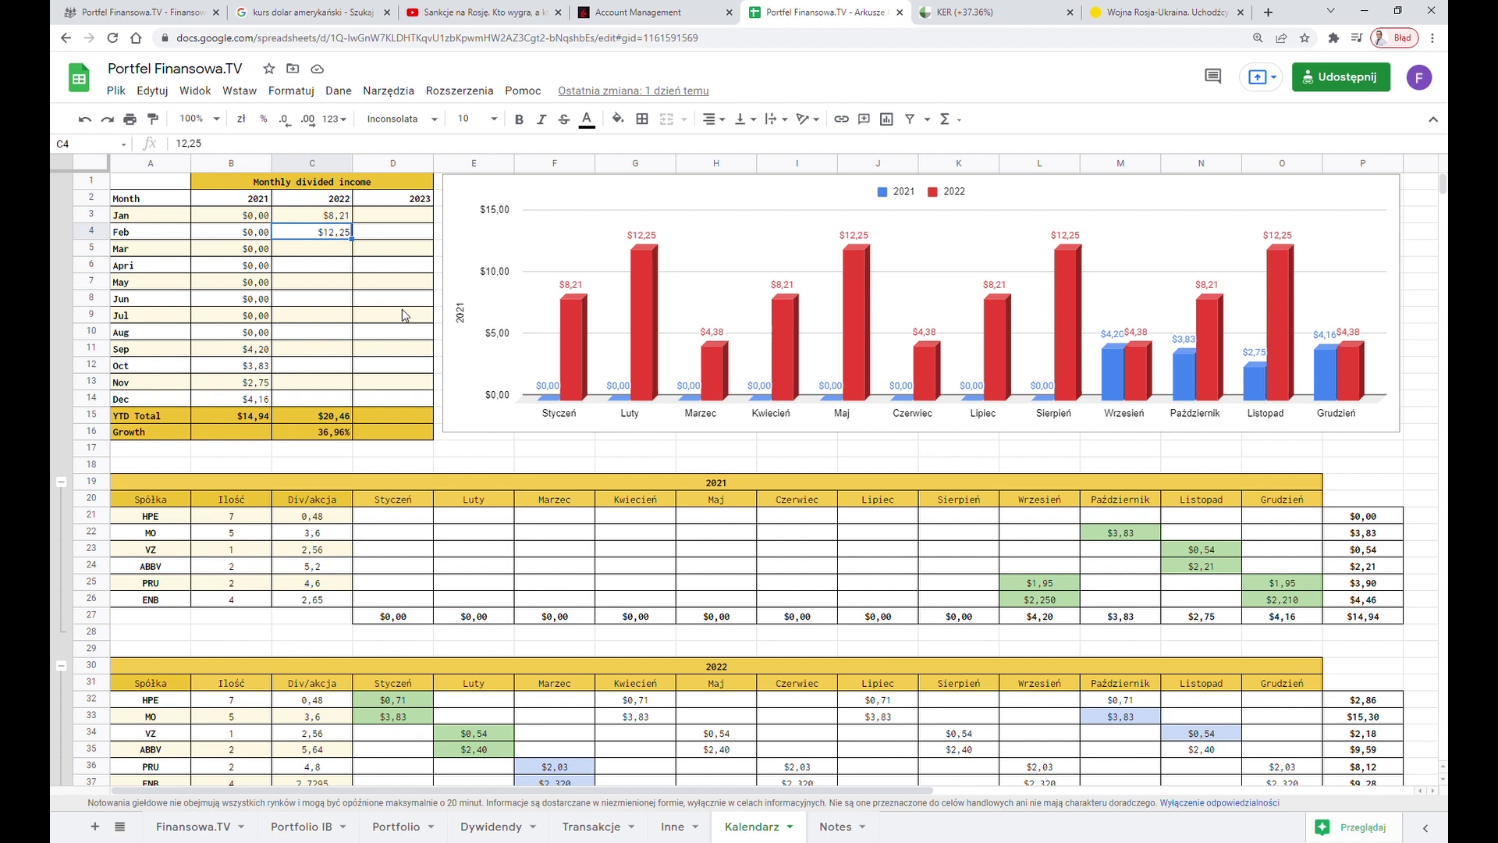
{"action": "scroll", "coordinate": [403, 314], "scroll_direction": "down", "scroll_amount": 5}
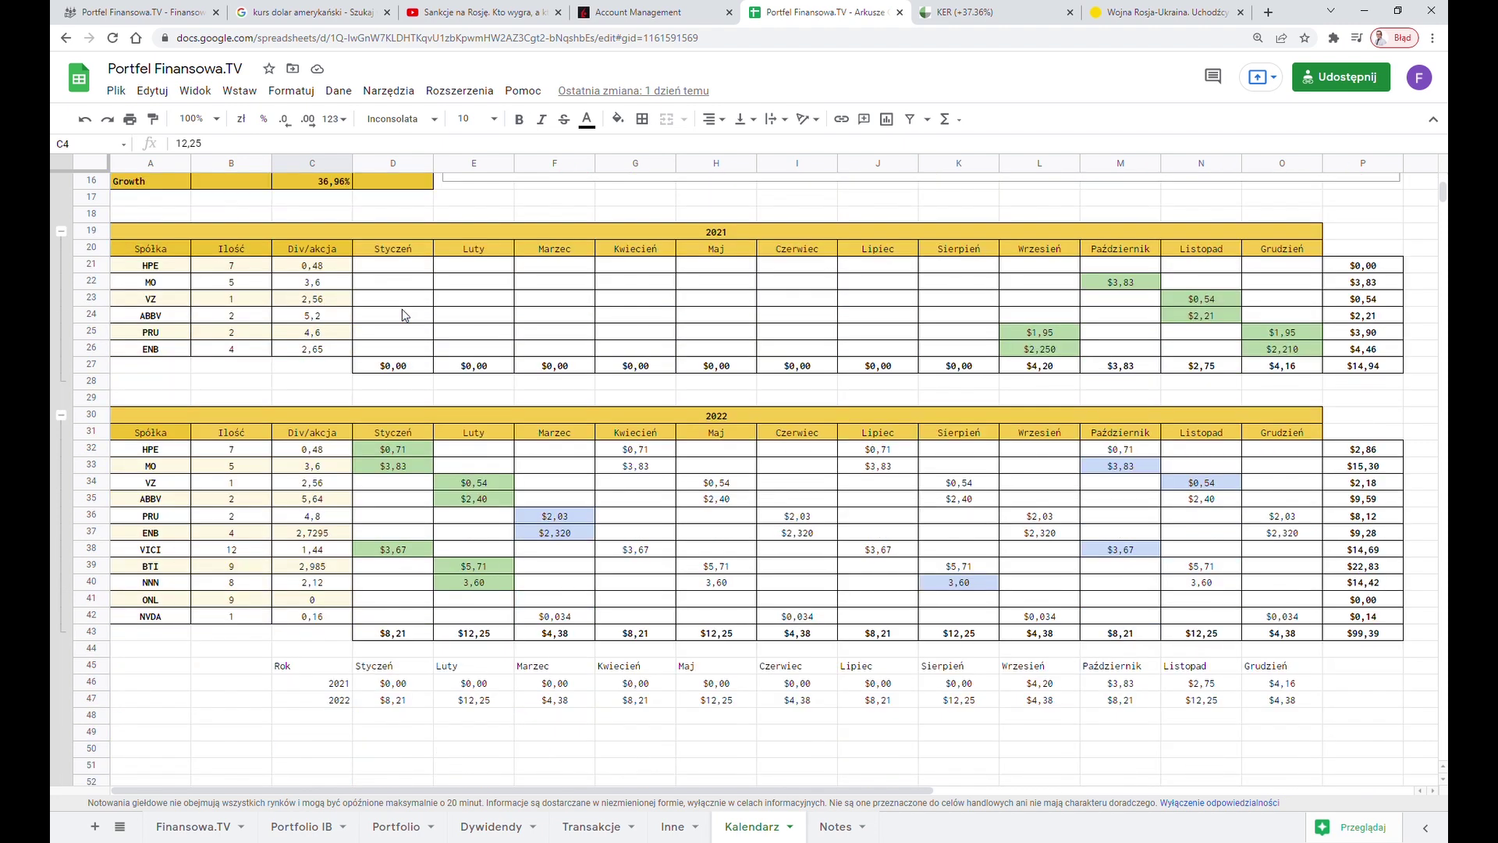
{"action": "left_click", "coordinate": [1342, 634]}
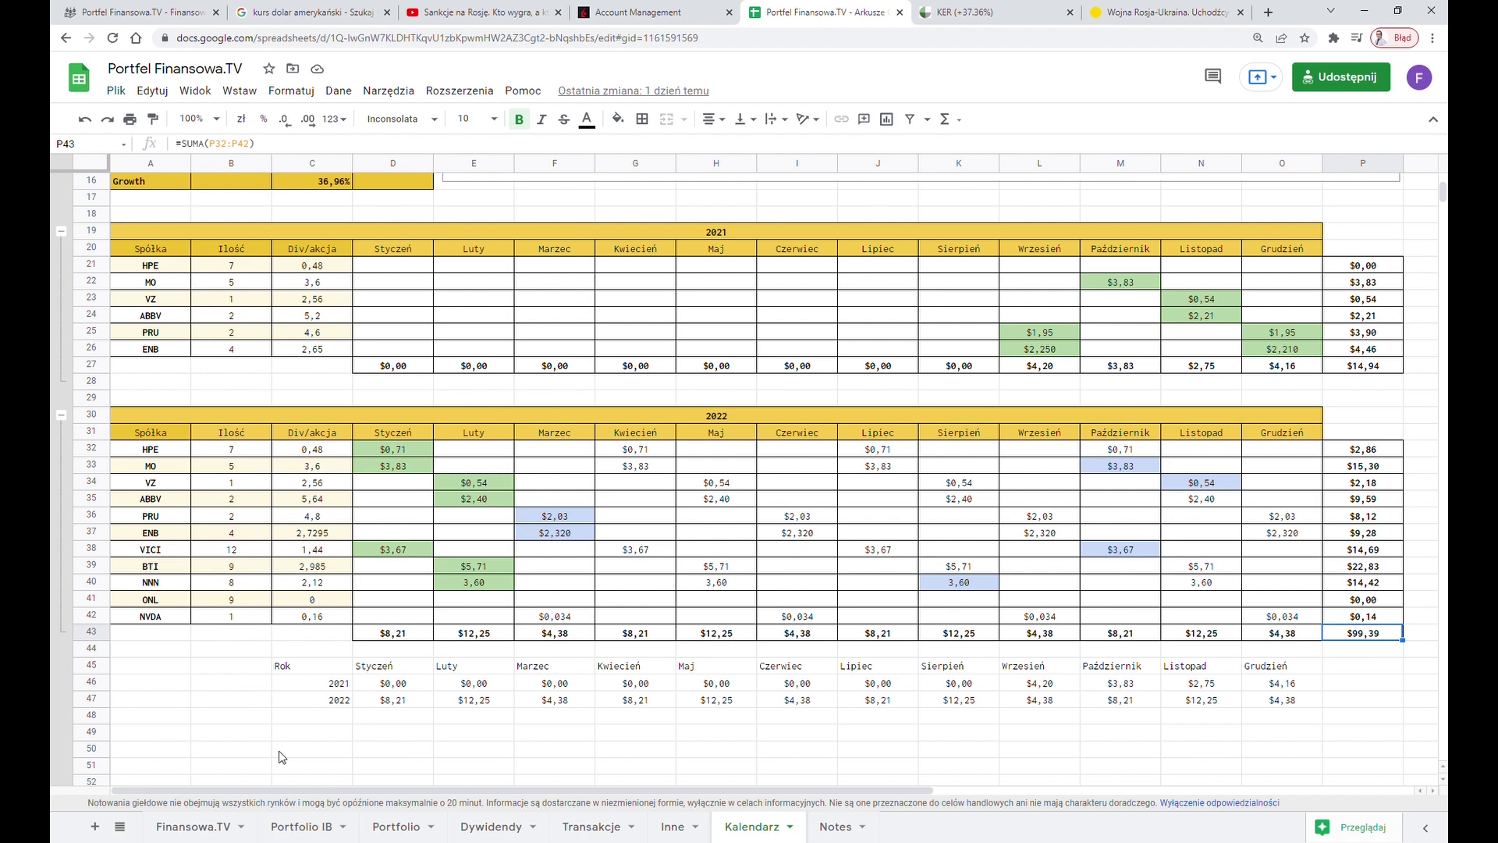
- Examine the ONL and NNN holdings and their growth on the Portfolio IB sheet, and the ONL row in the 2022 dividend calendar
{"action": "left_click", "coordinate": [319, 830]}
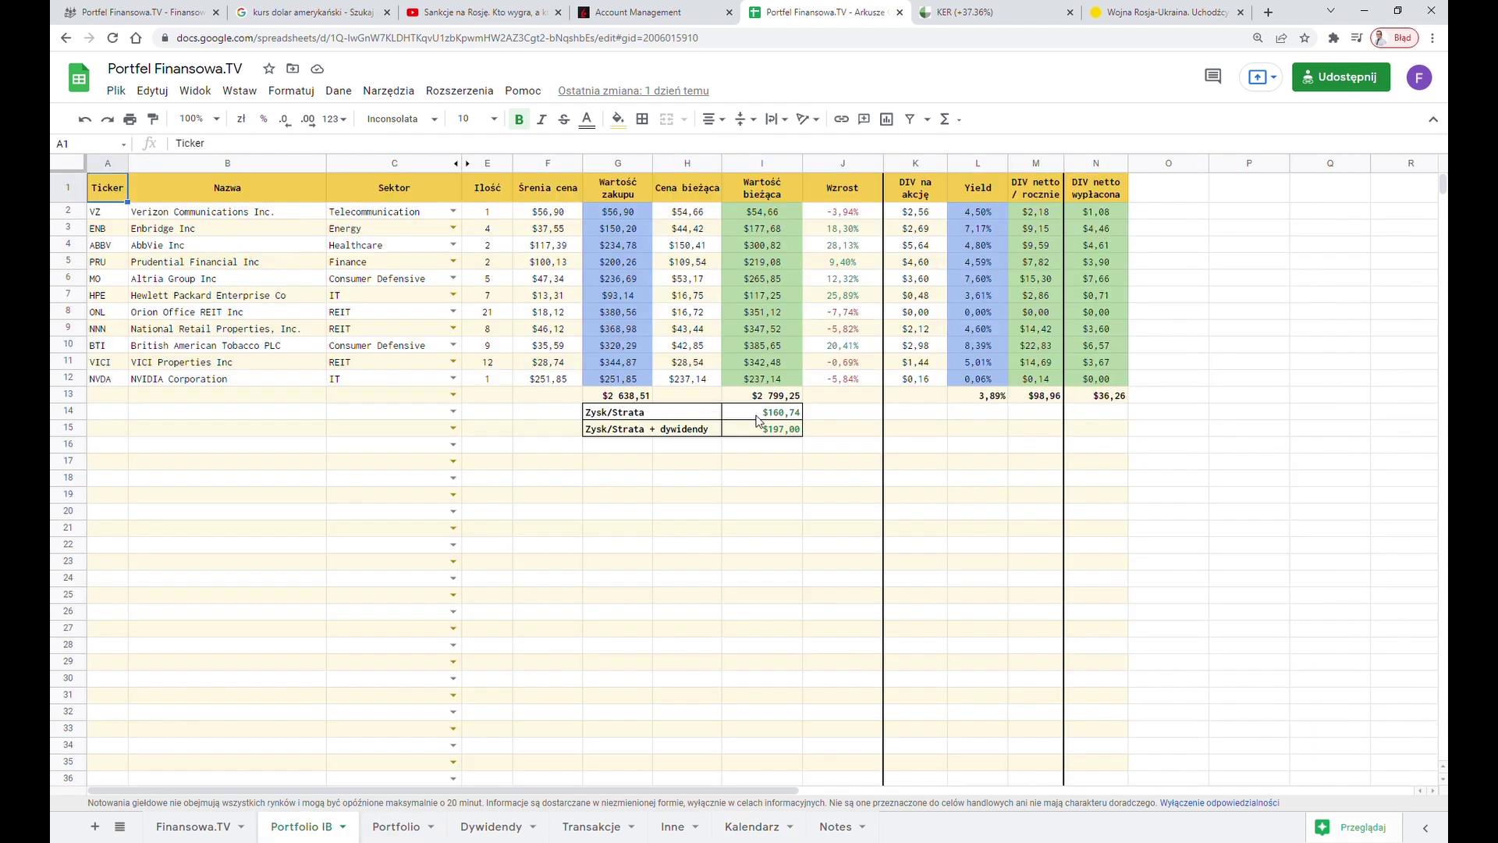
{"action": "left_click_drag", "start_coordinate": [842, 331], "coordinate": [847, 316]}
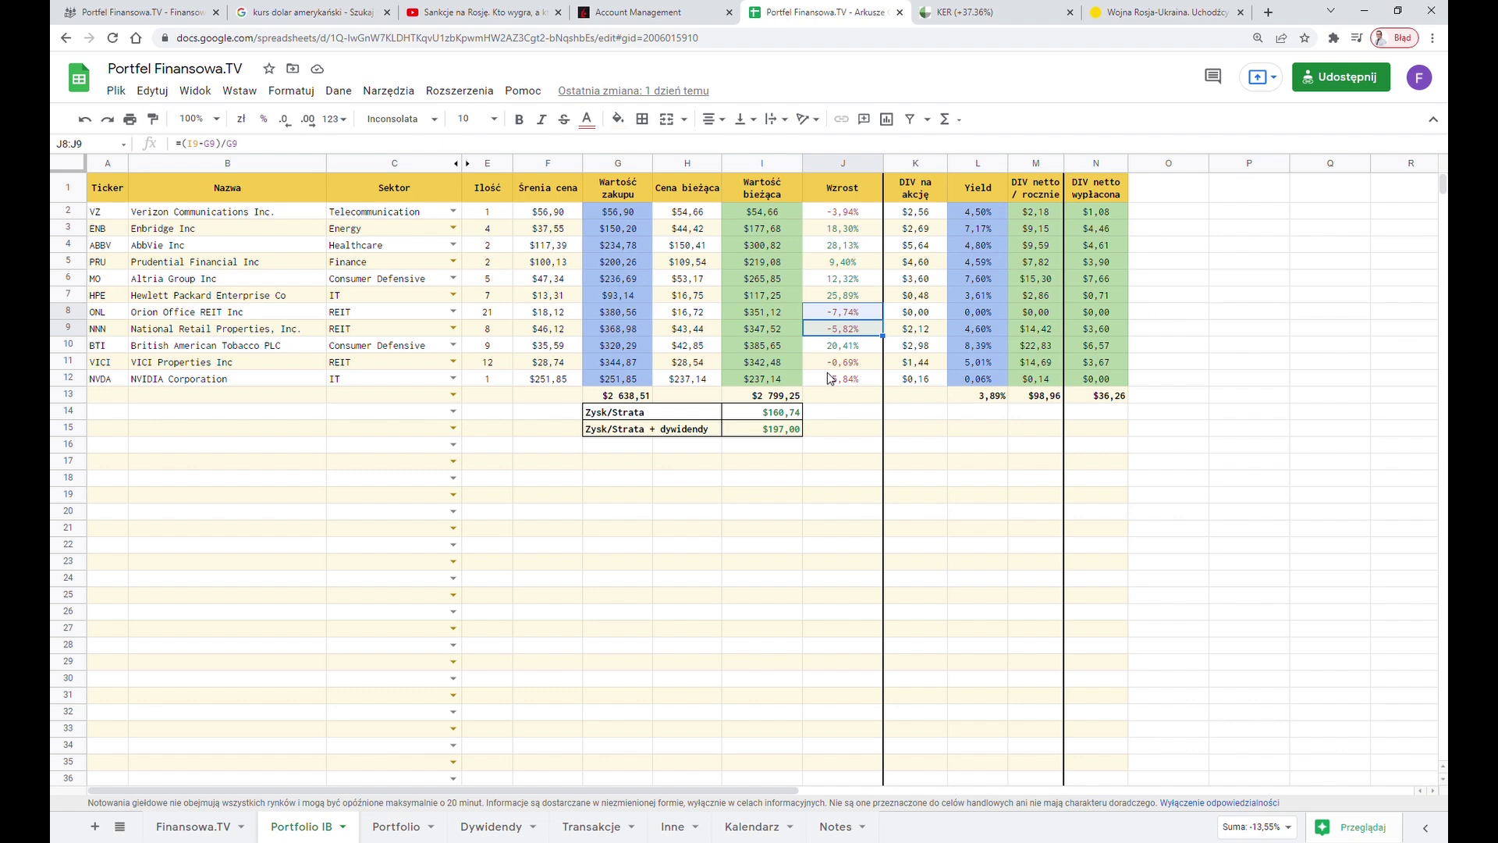
{"action": "left_click_drag", "start_coordinate": [60, 313], "coordinate": [66, 329]}
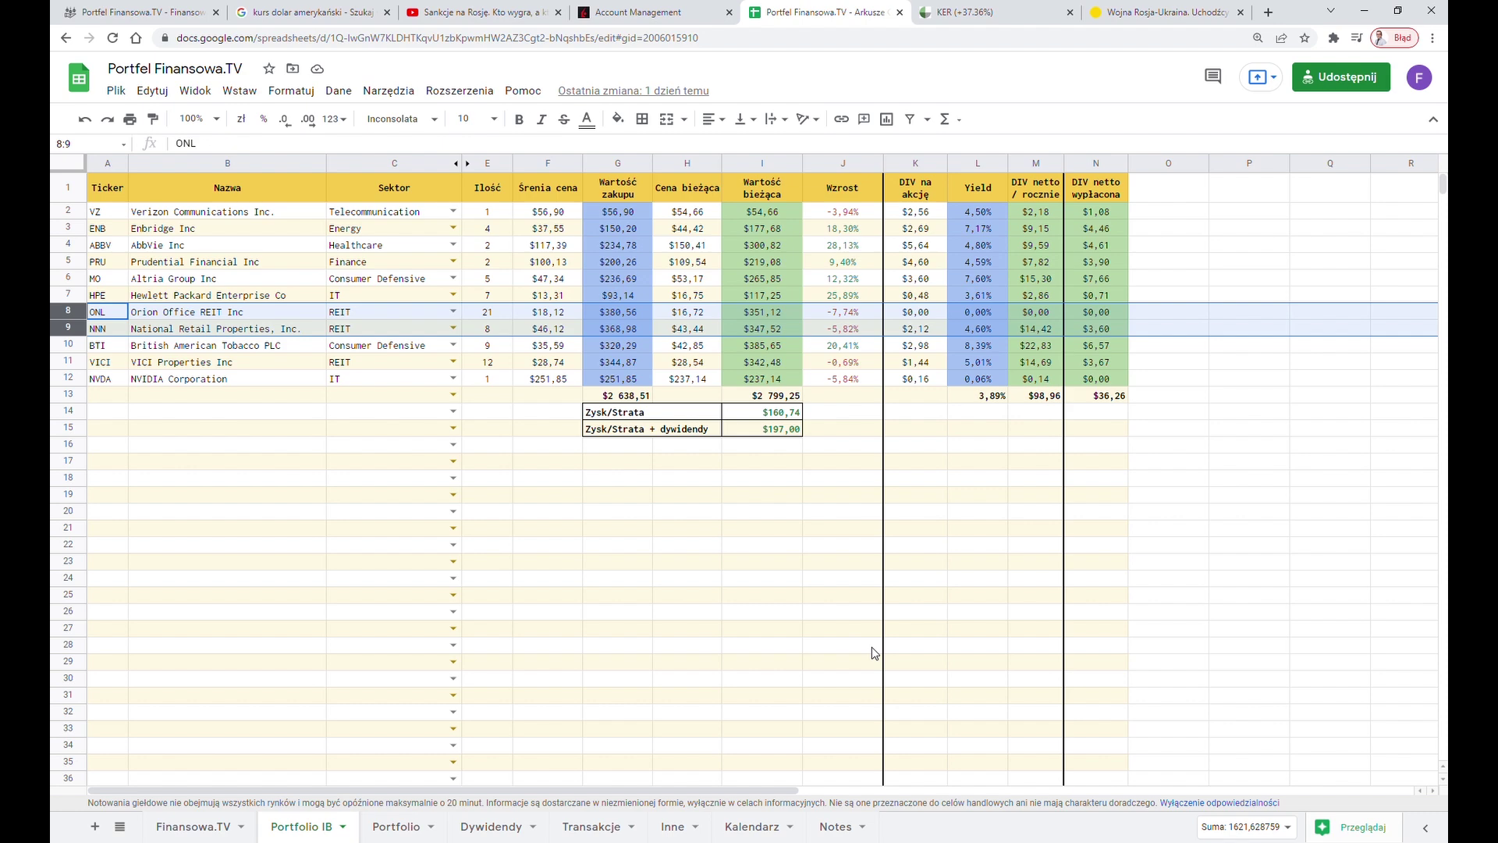
{"action": "left_click", "coordinate": [775, 830]}
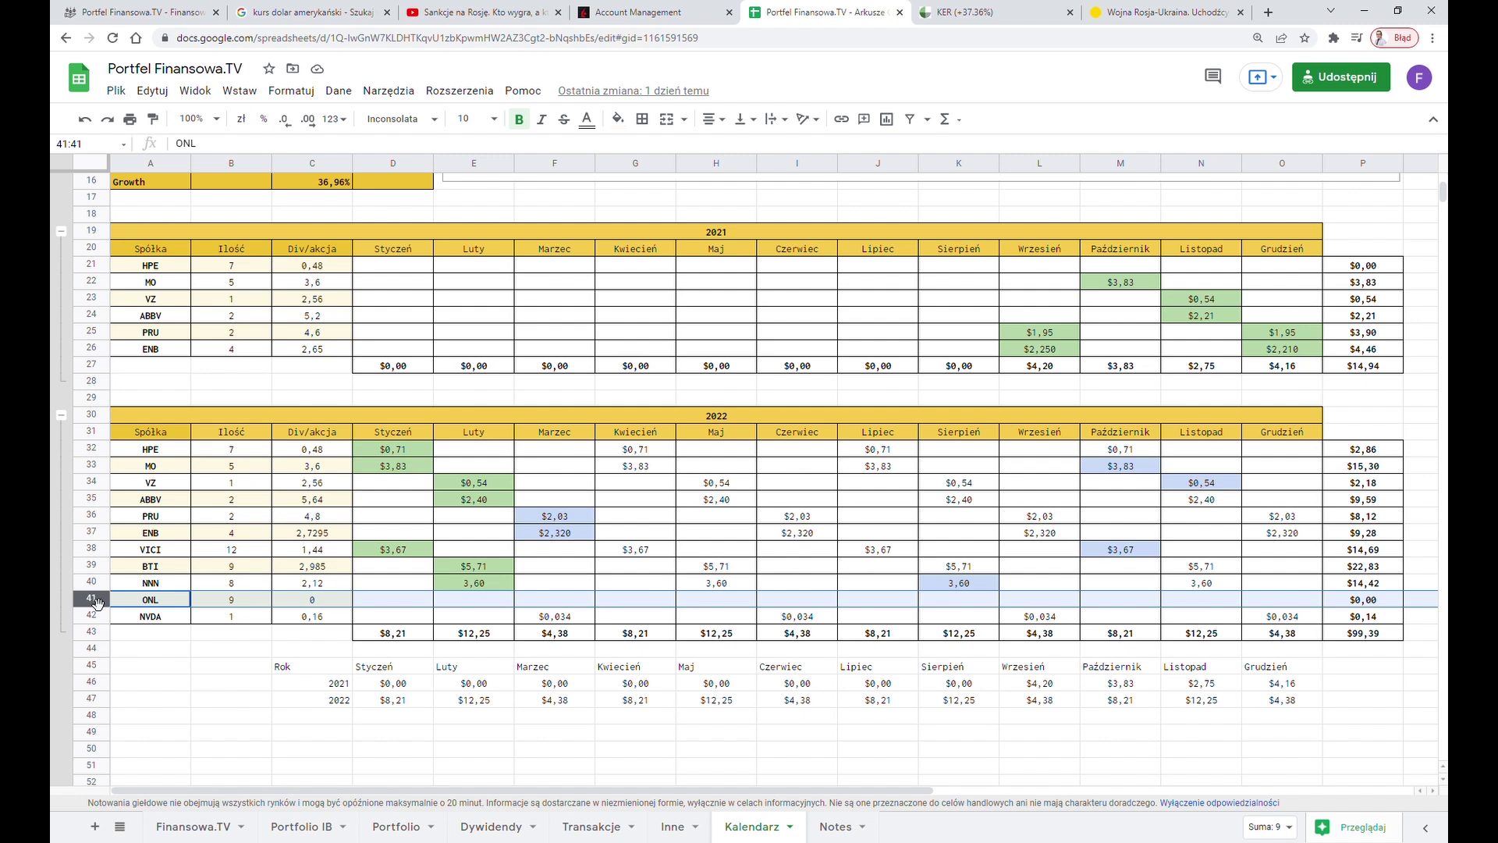
- Switch to the Finansowa.TV portfolio web page and follow the site title link to the home page
{"action": "left_click", "coordinate": [90, 13]}
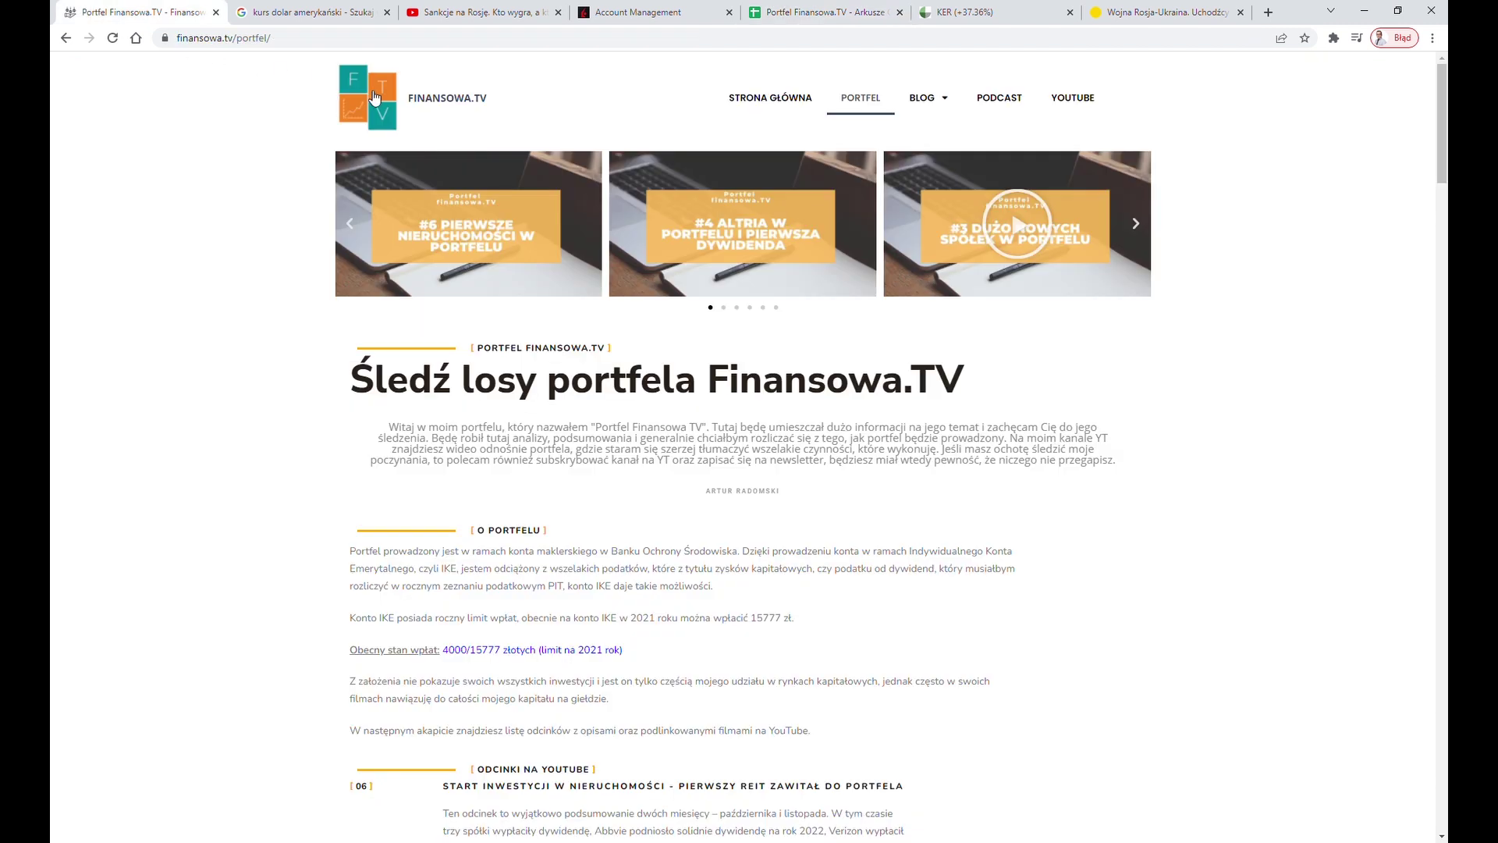
{"action": "left_click", "coordinate": [476, 98]}
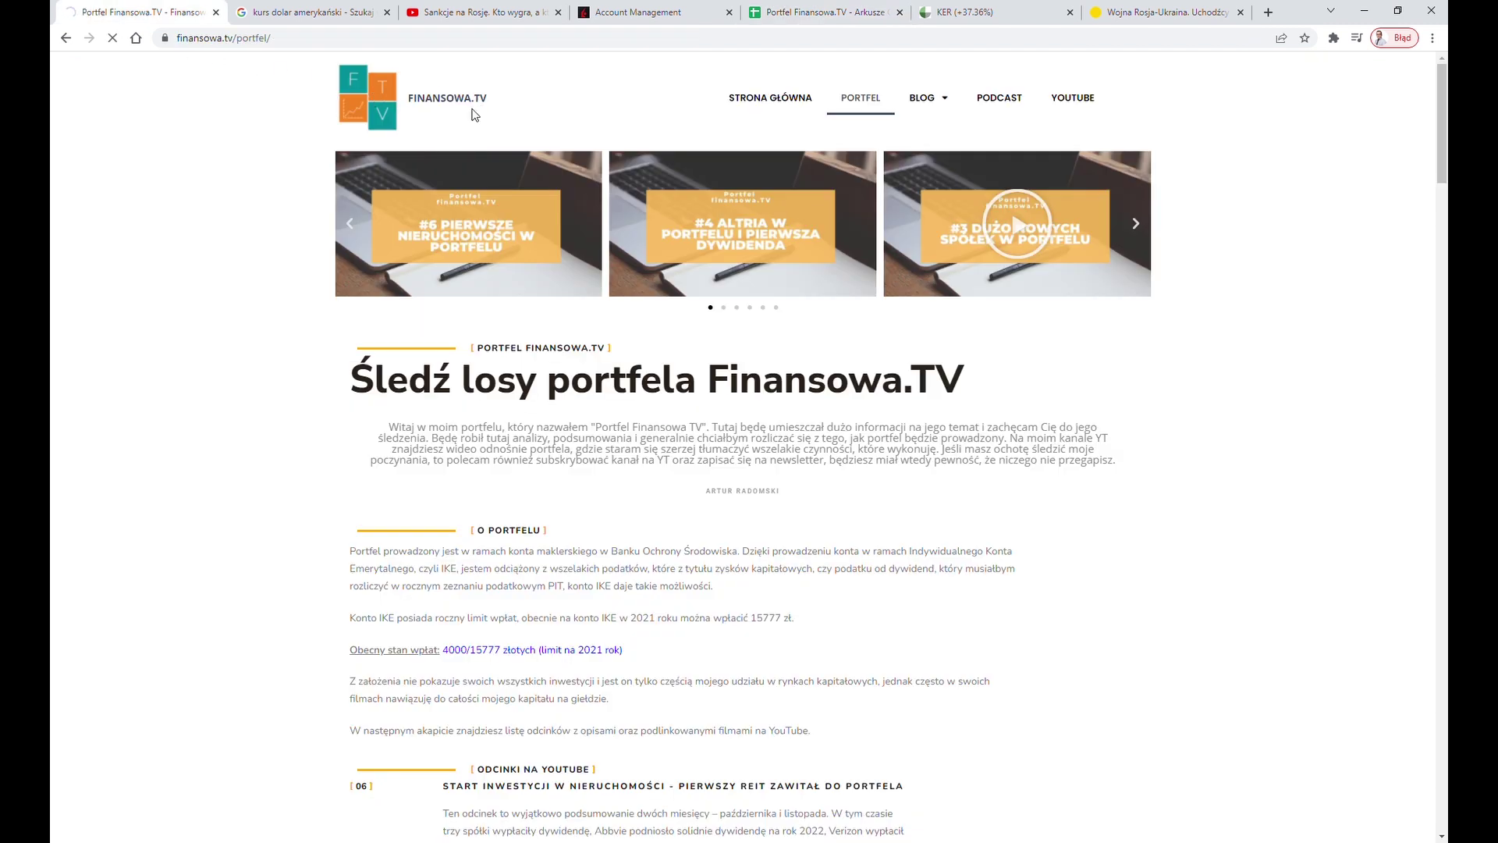